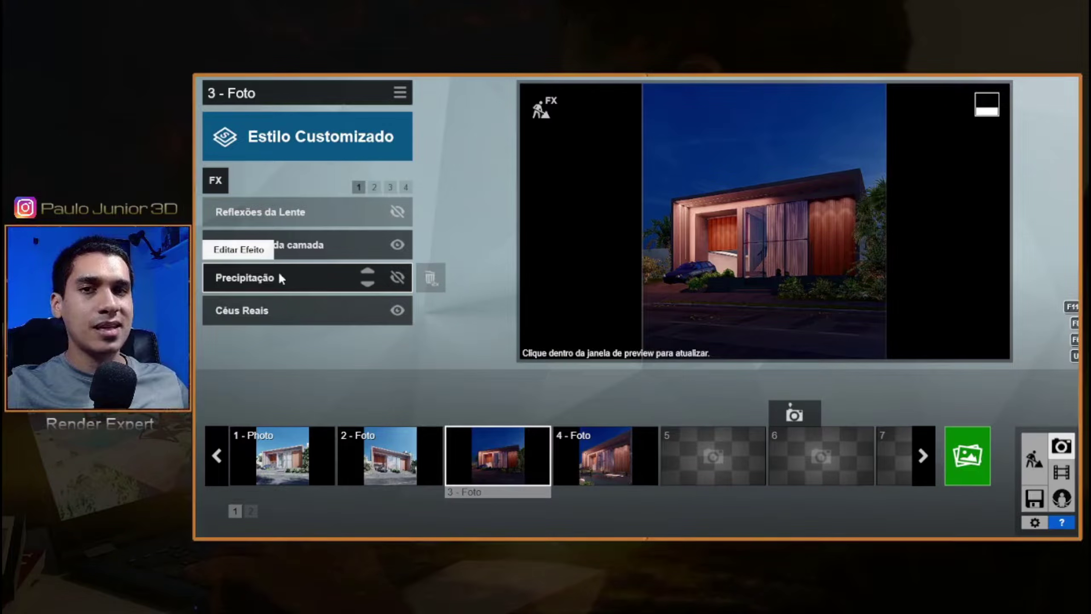
Review photo 3's Real Skies effect with its Evening sky choices and the second page of effects without changing anything.
mouse_move(836, 331)
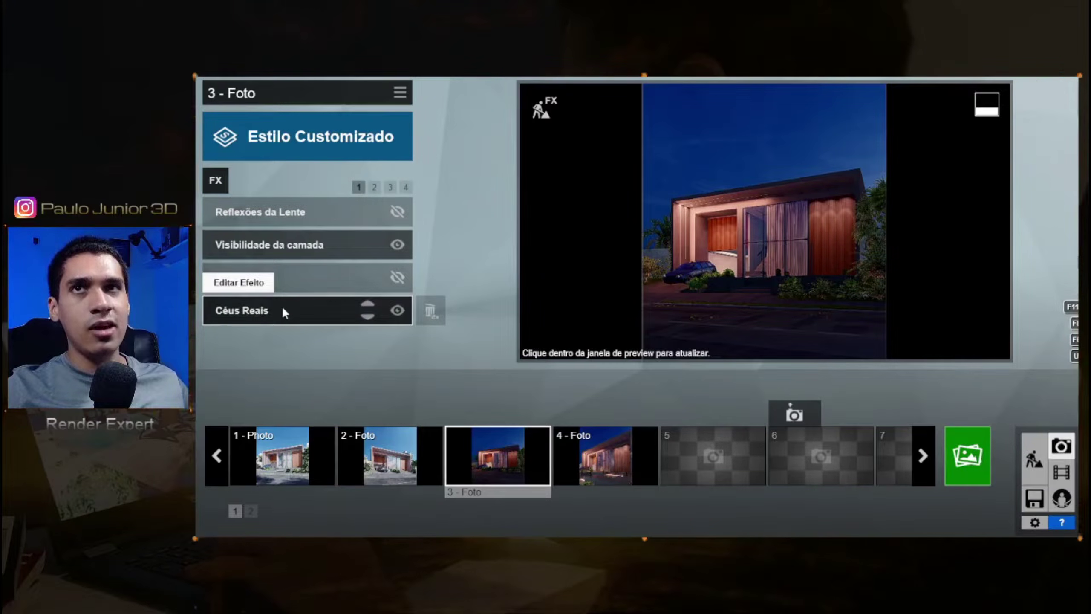
left_click(300, 310)
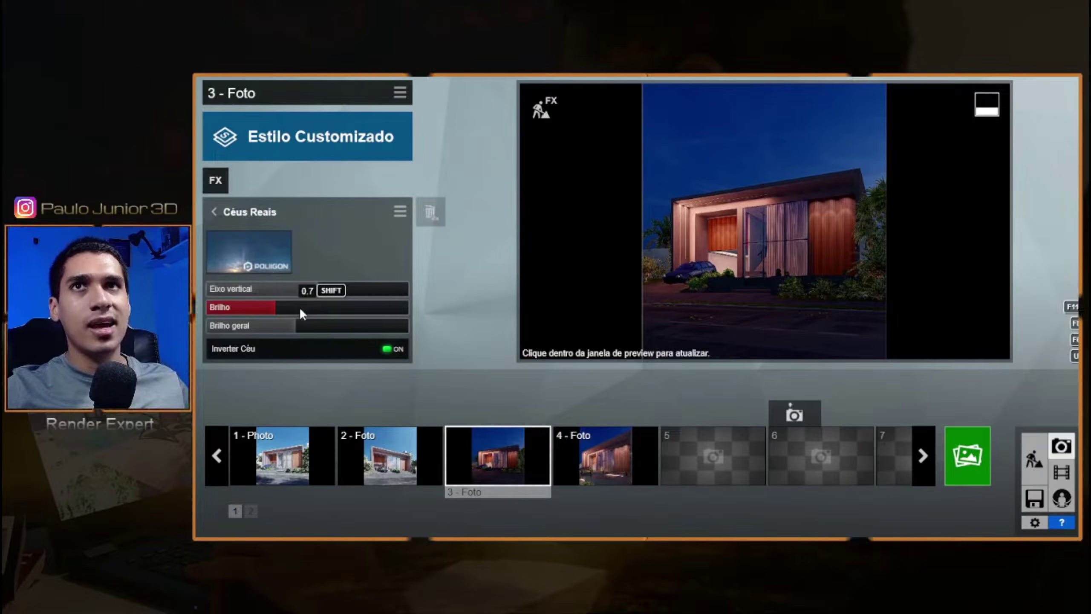
left_click(253, 246)
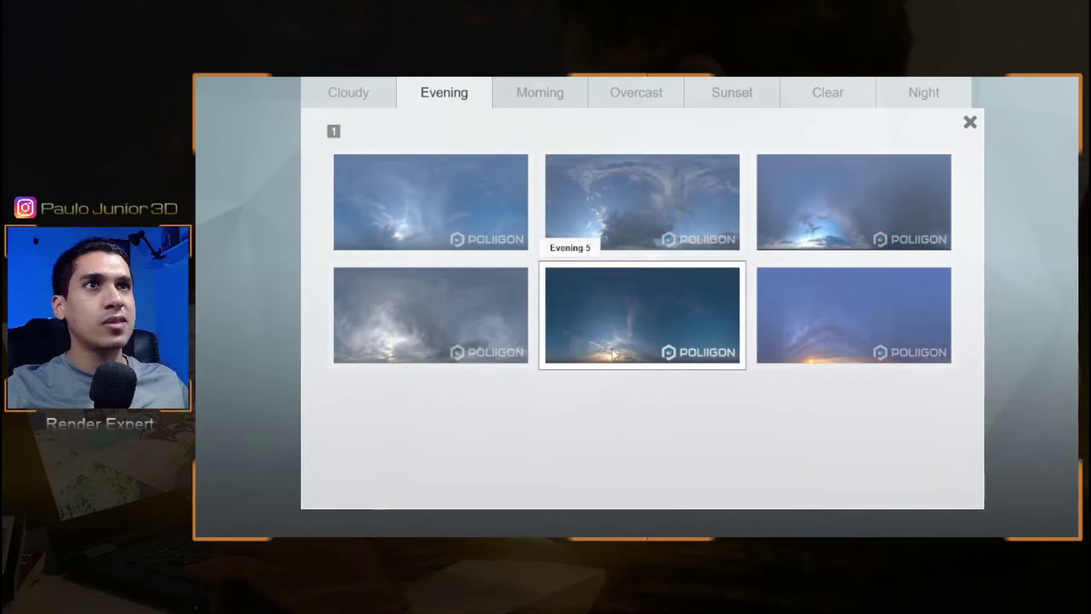
left_click(971, 122)
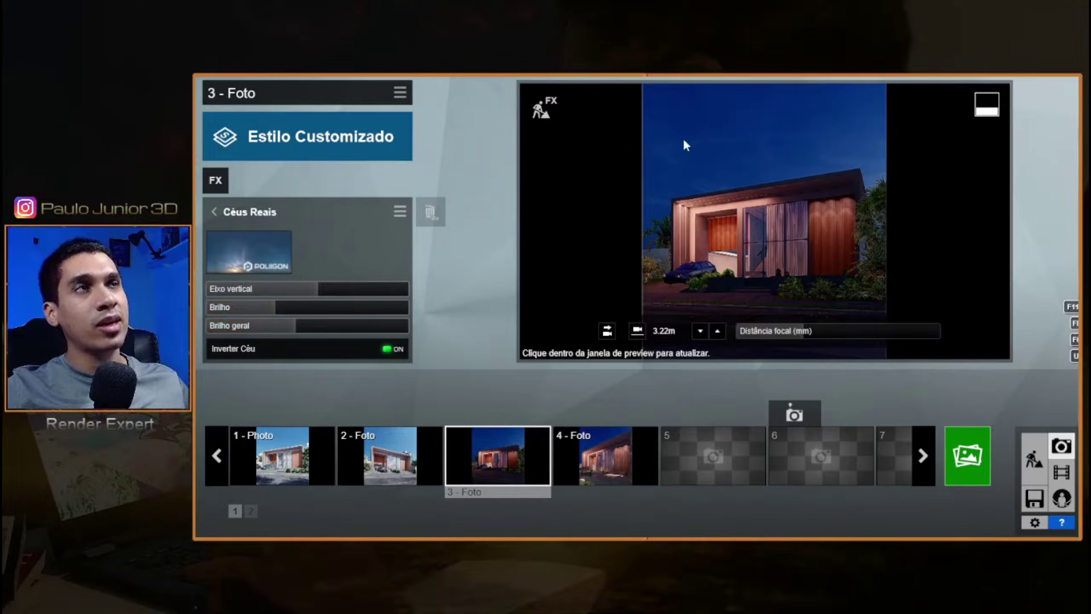
left_click(214, 212)
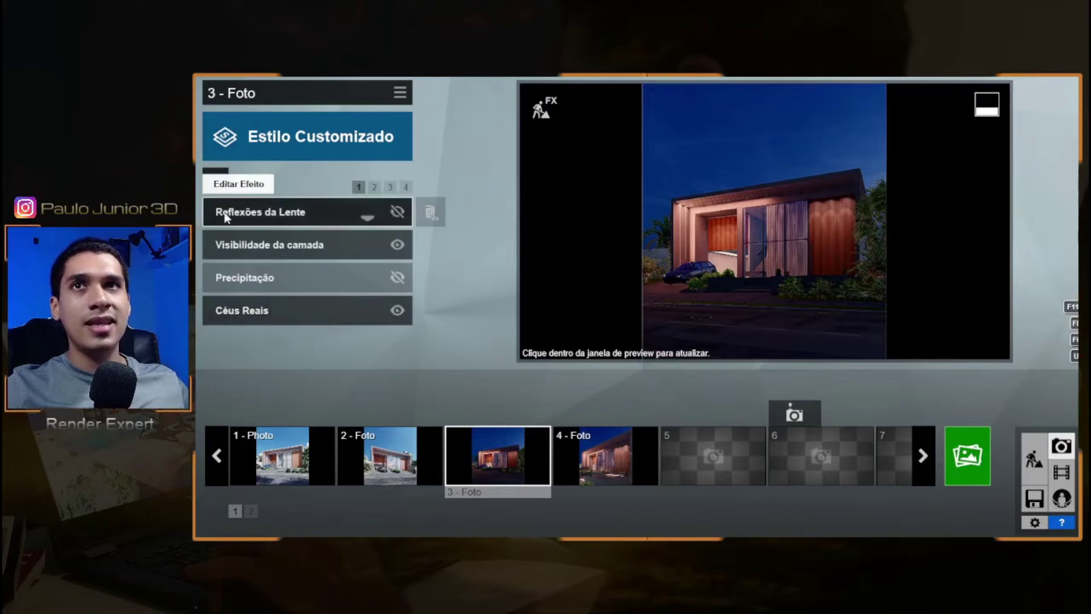
left_click(374, 187)
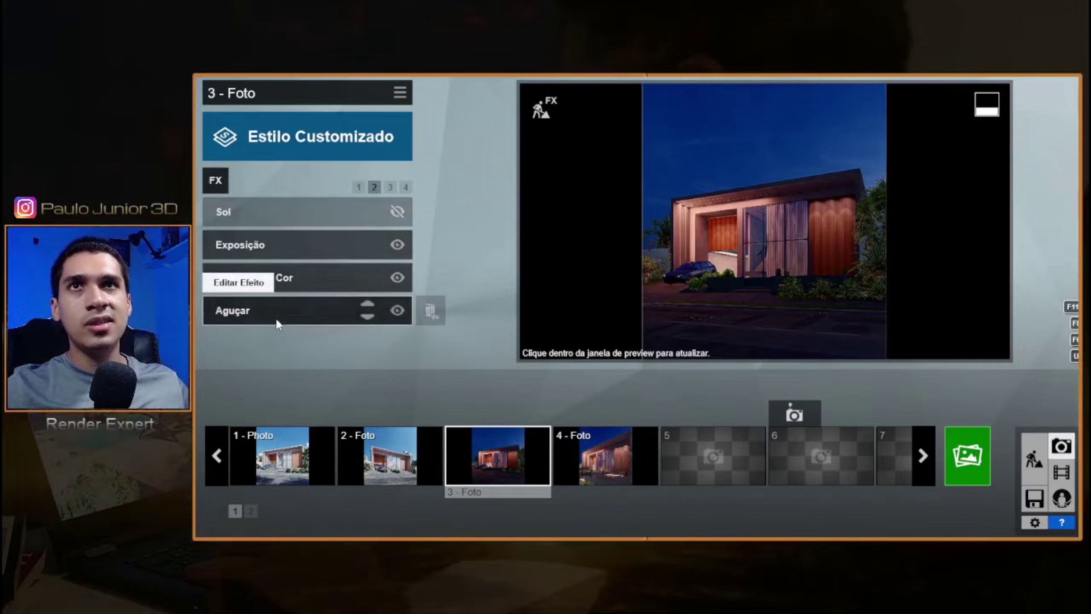
left_click(358, 186)
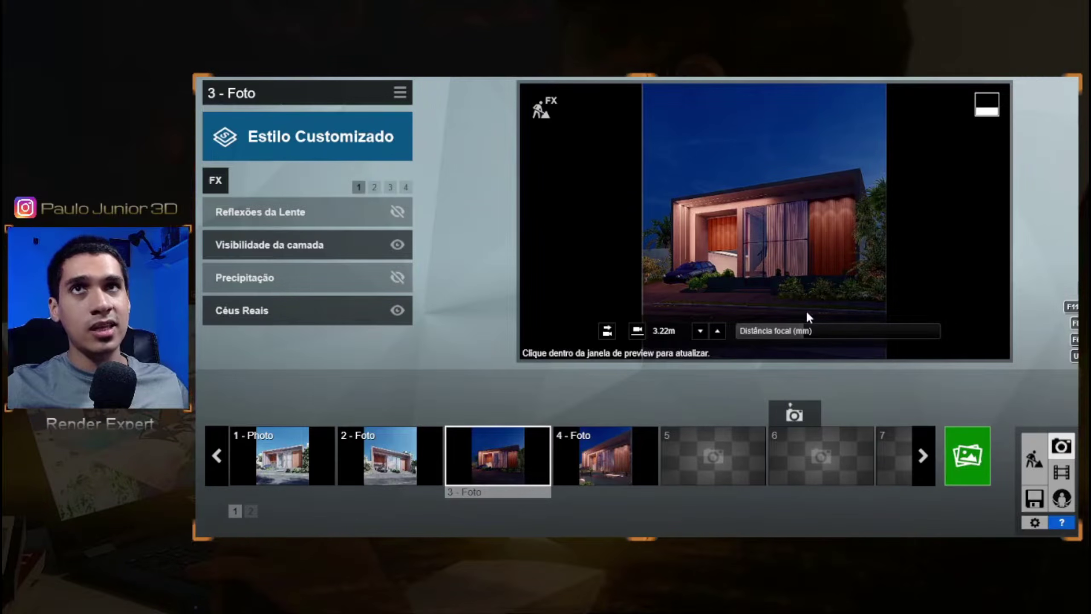
Compare photo 3 with layer 7 (luz escada) shown and hidden in its layer visibility effect.
left_click(309, 251)
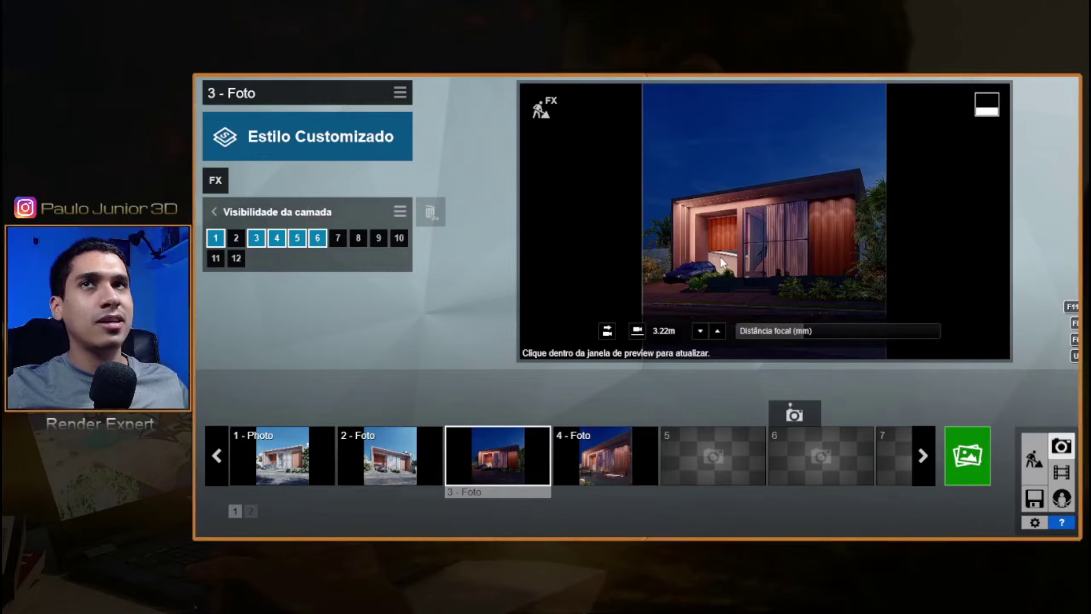
left_click(339, 239)
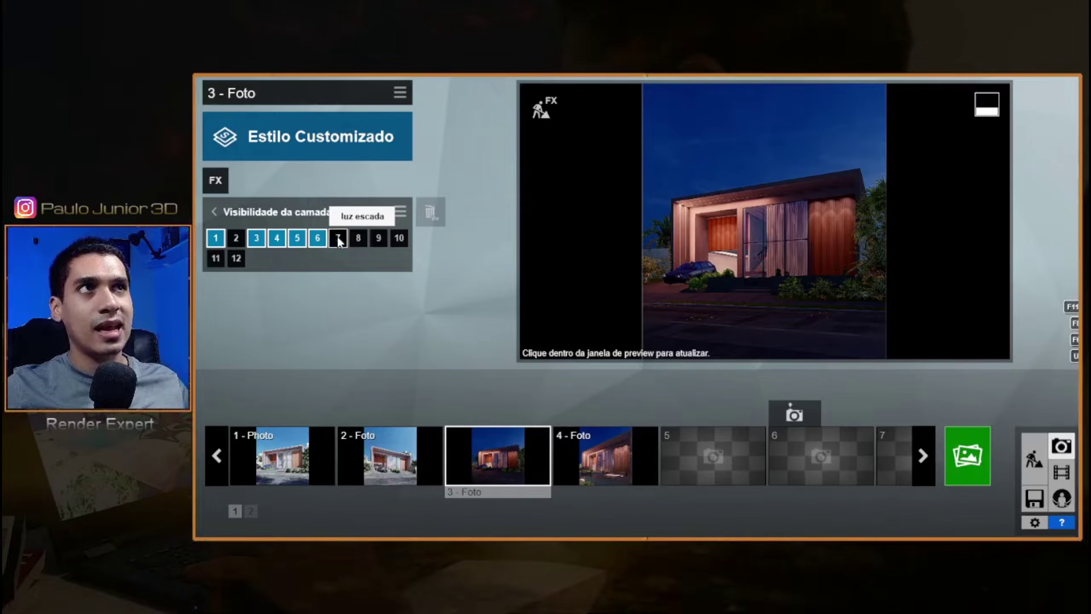
left_click(339, 239)
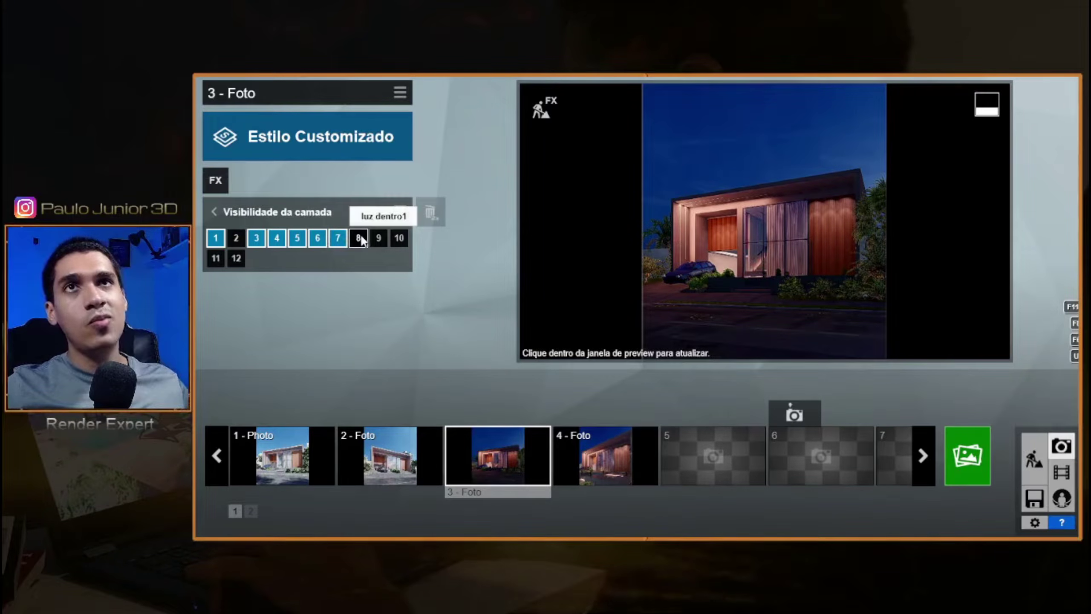
left_click(339, 238)
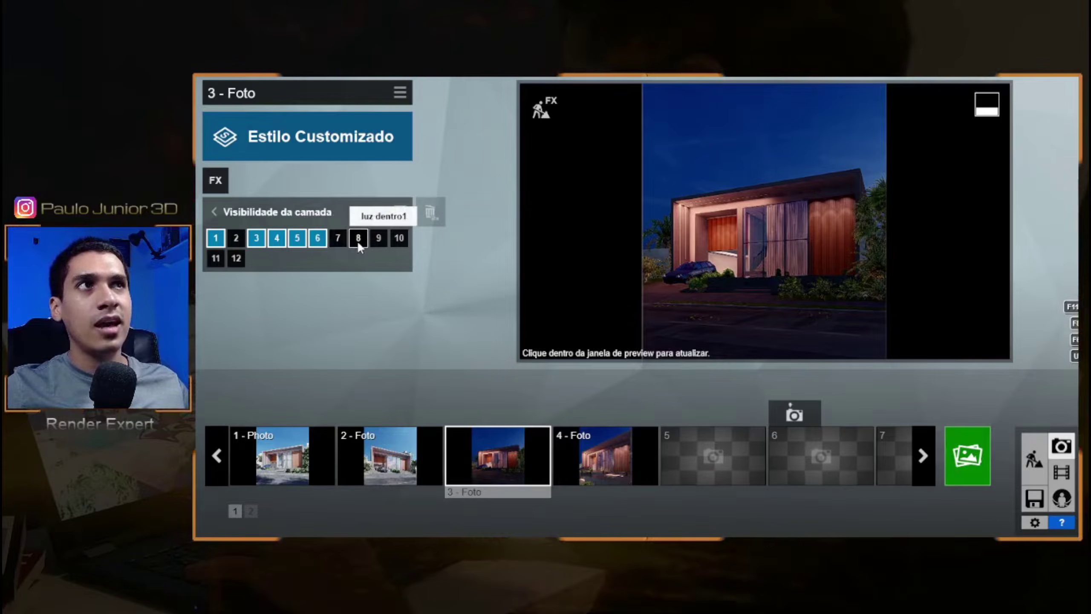
Show layer 8 (luz dentro1) in photo 3, refresh the preview, and compare the scene with and without it.
left_click(358, 239)
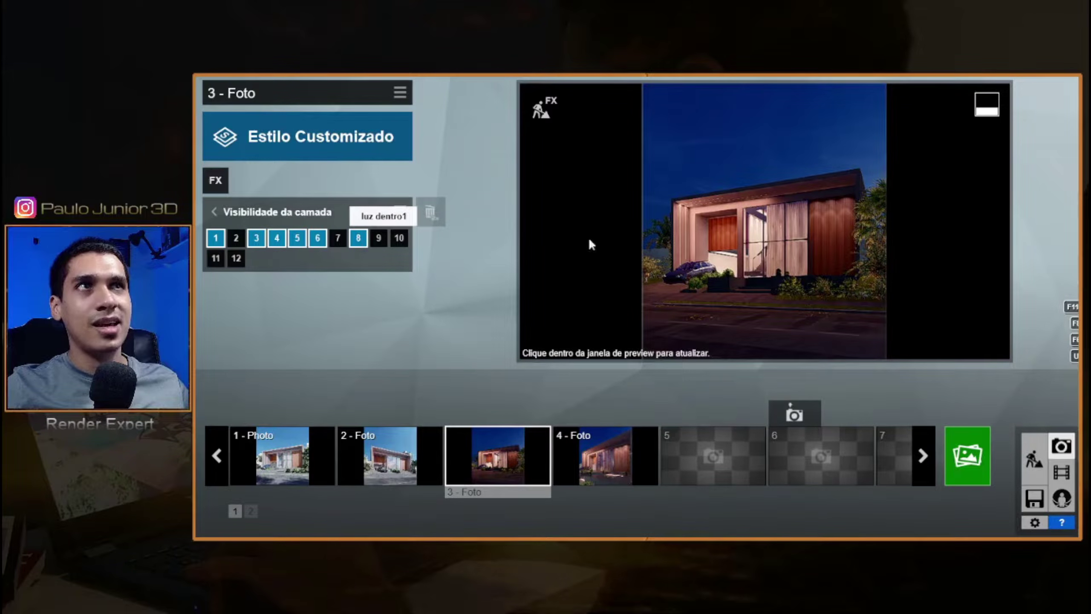
left_click(731, 238)
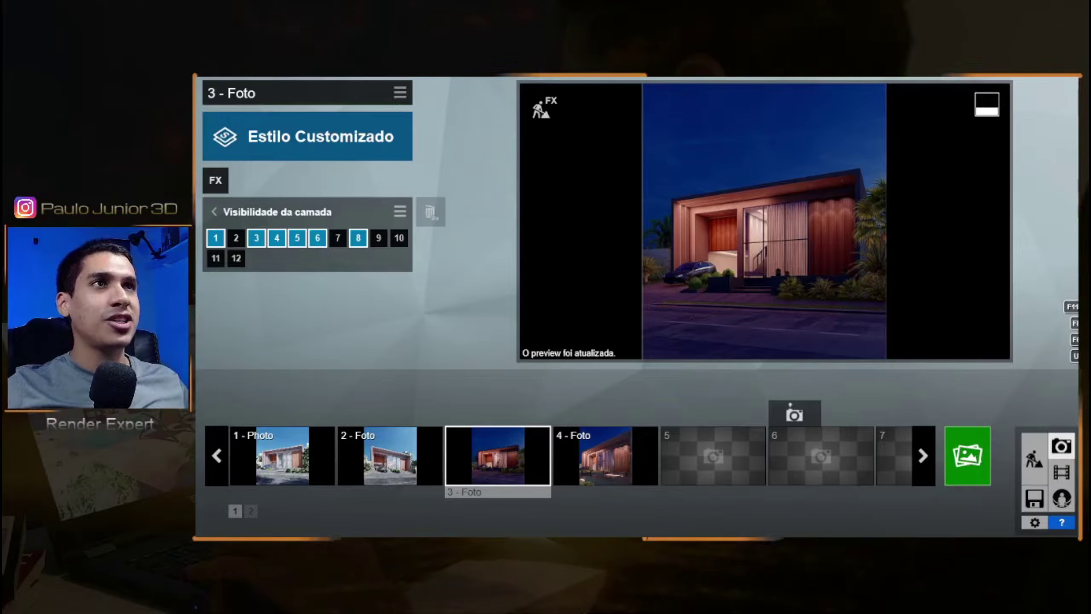
left_click(358, 238)
left_click(359, 238)
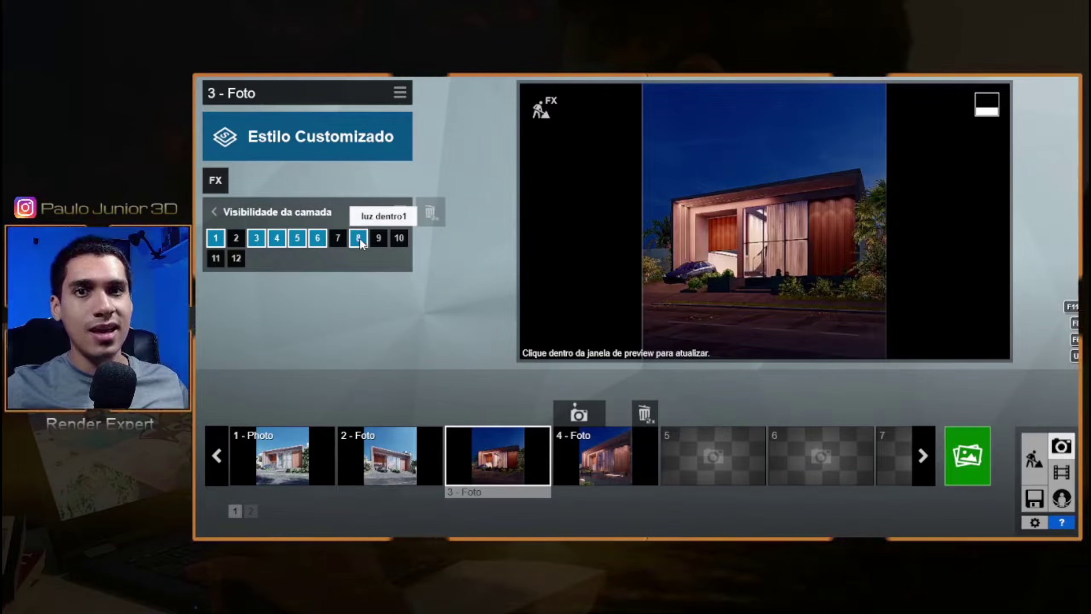
left_click(359, 239)
left_click(359, 238)
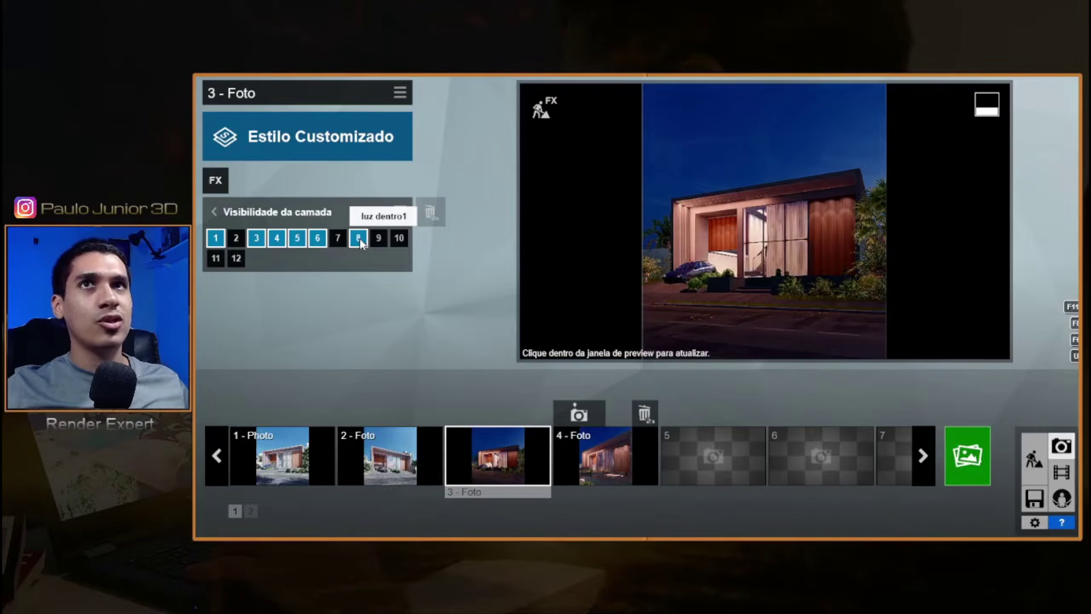
Compare photo 3 with layer 10 (luz aux diurna) and then layer 11 (Lux aux noturna) toggled, leaving both hidden.
left_click(397, 239)
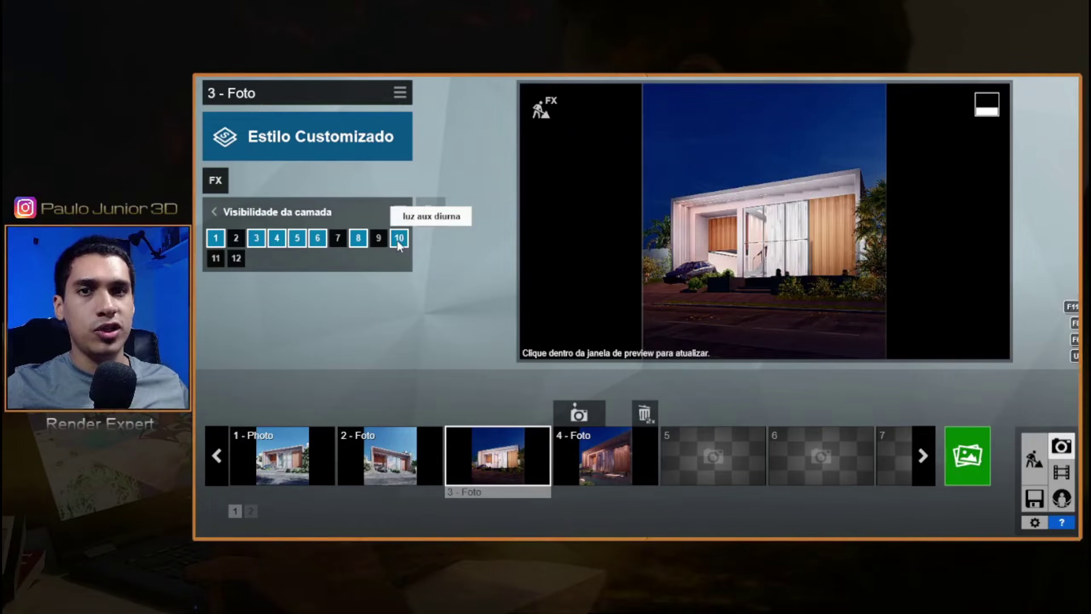
left_click(398, 239)
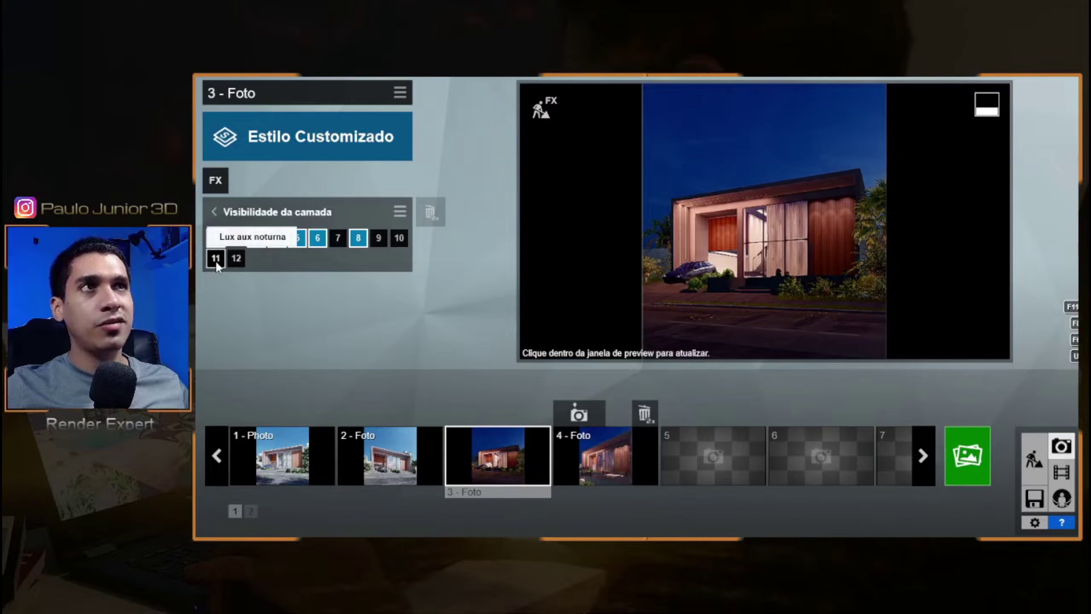
left_click(215, 258)
left_click(215, 258)
left_click(215, 258)
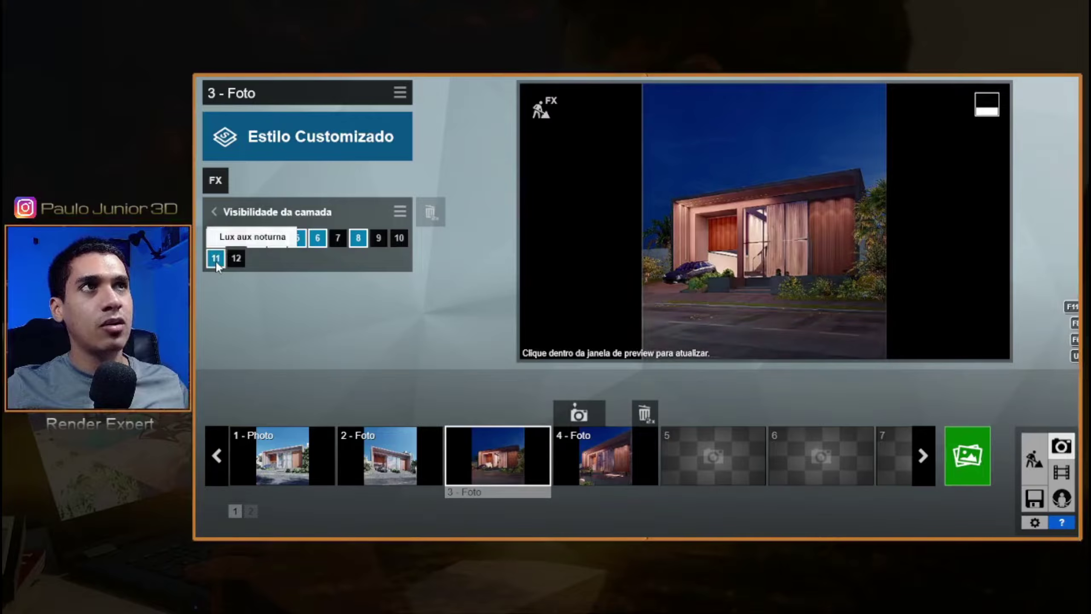
left_click(215, 258)
left_click(215, 260)
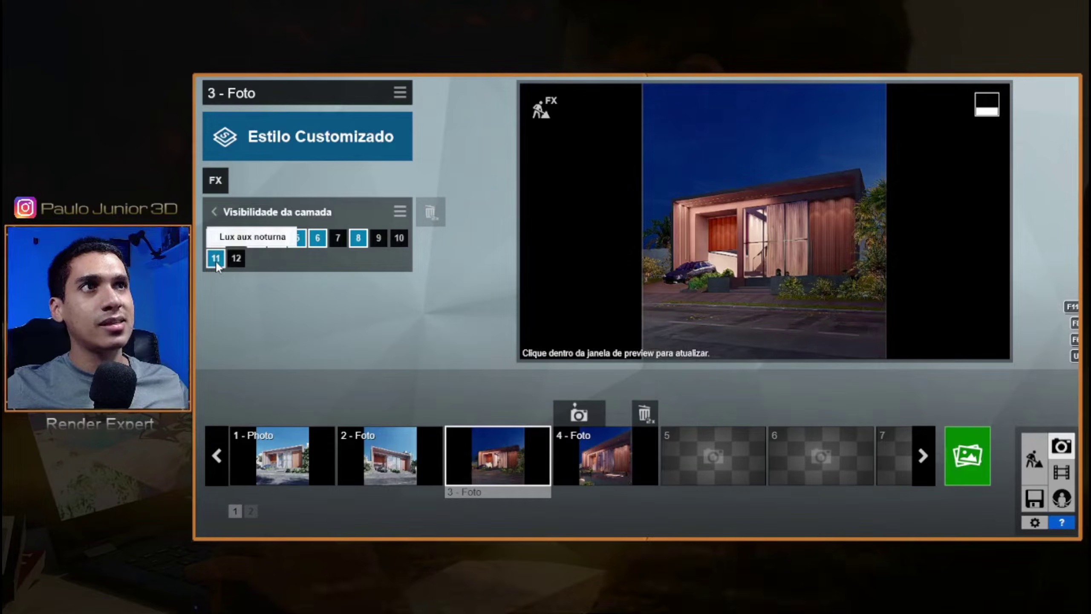
left_click(215, 259)
left_click(216, 259)
left_click(215, 259)
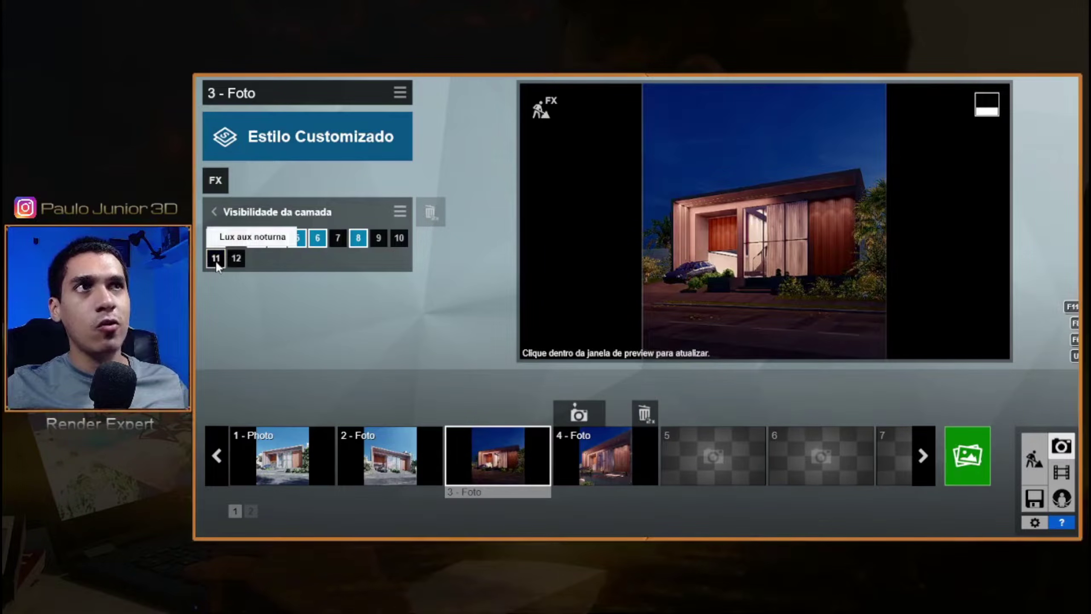
left_click(216, 259)
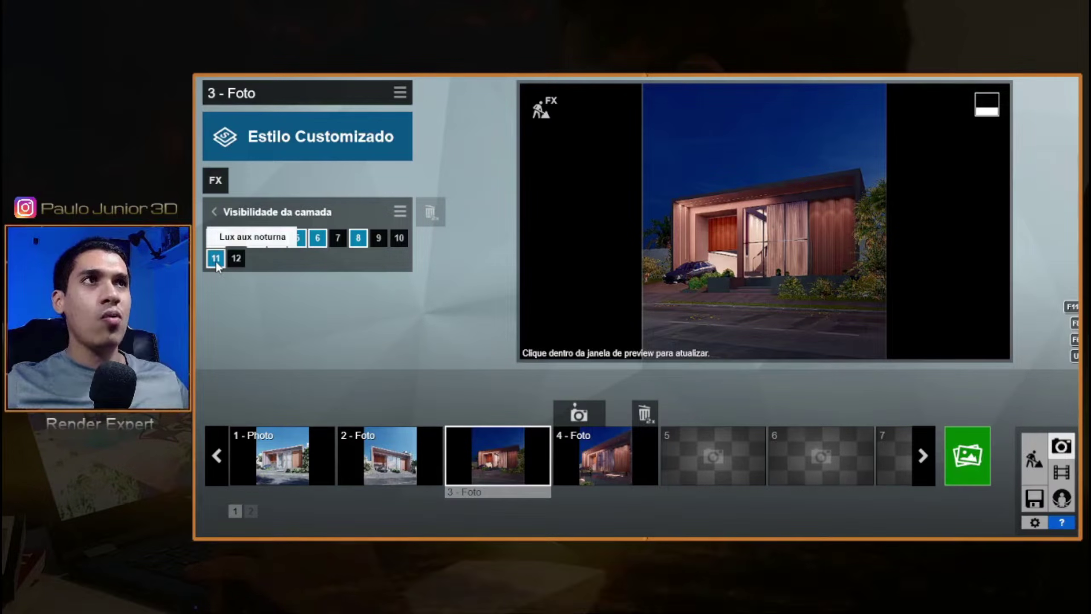
left_click(216, 258)
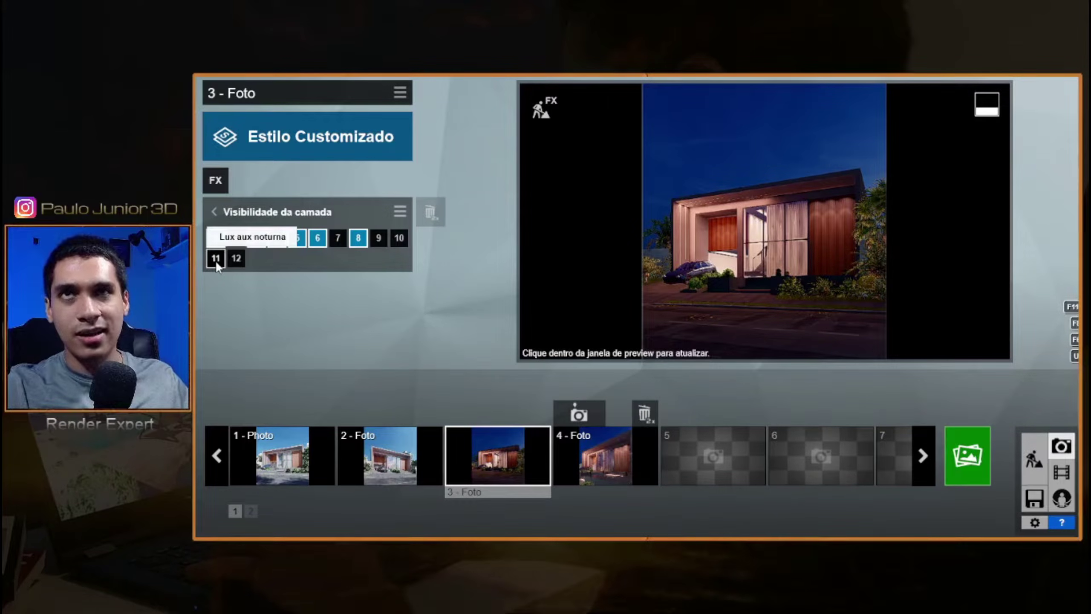
left_click(215, 259)
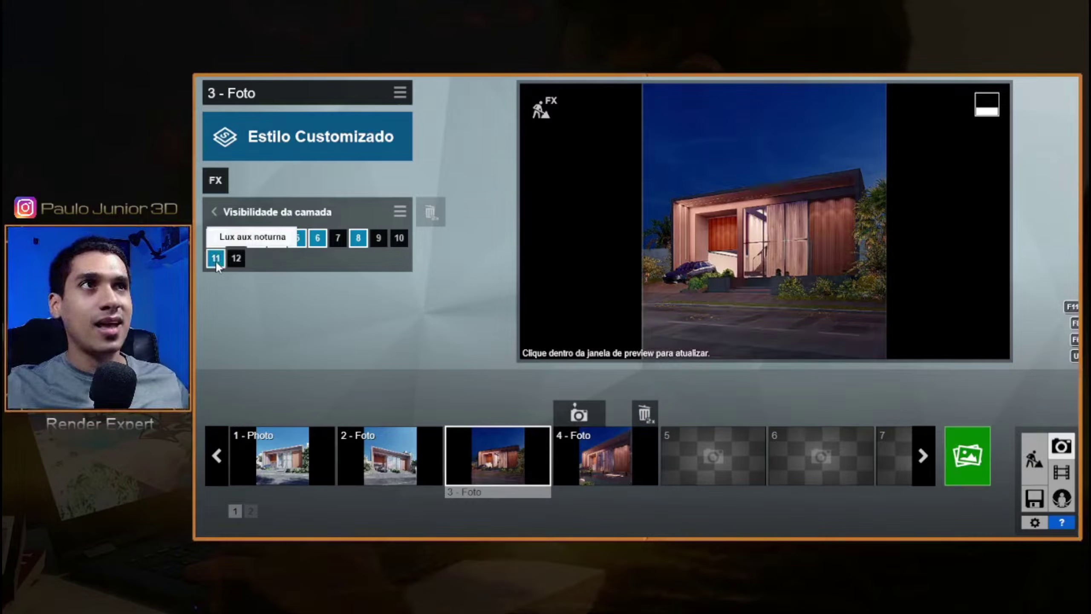
left_click(215, 258)
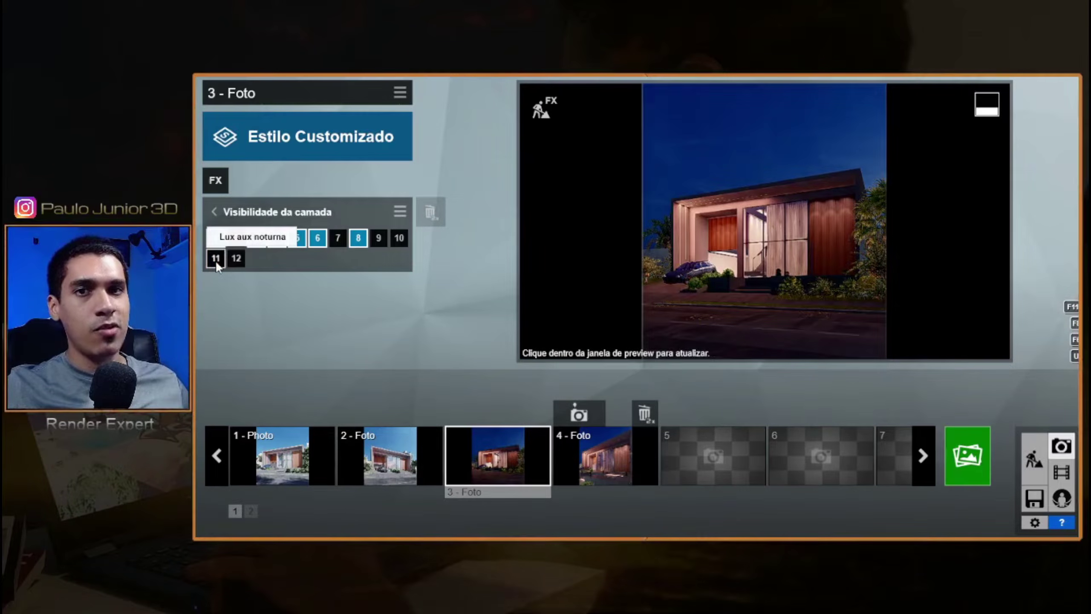
left_click(216, 259)
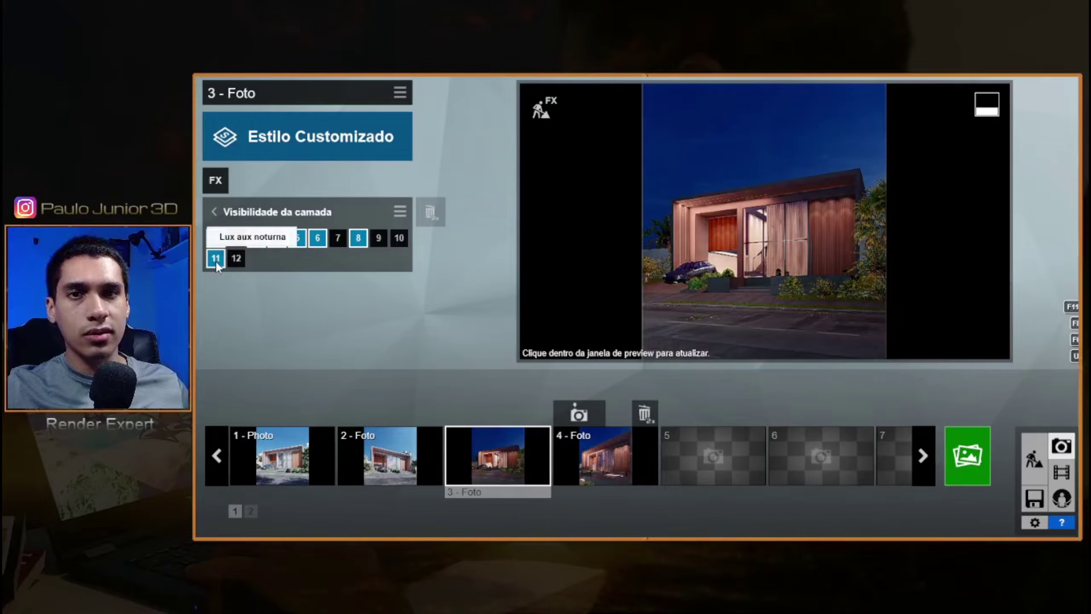
left_click(216, 258)
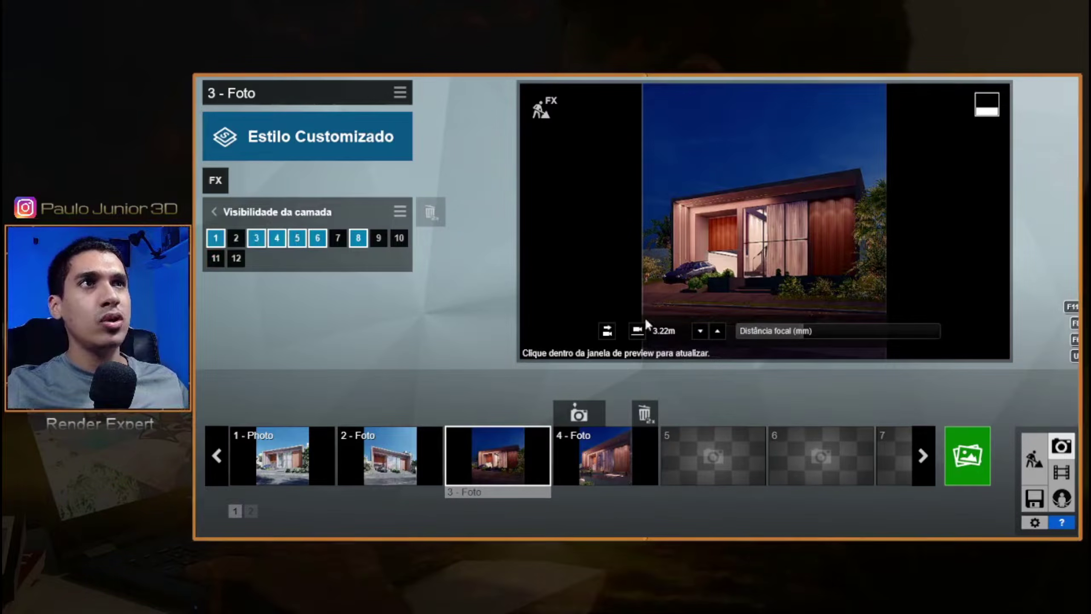
left_click(216, 258)
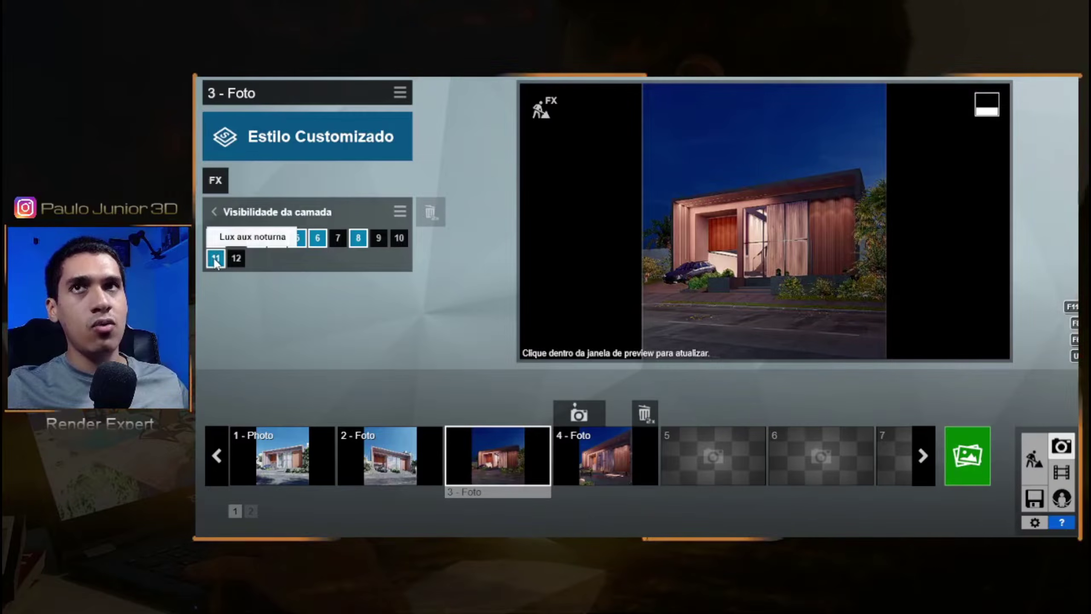
left_click(215, 258)
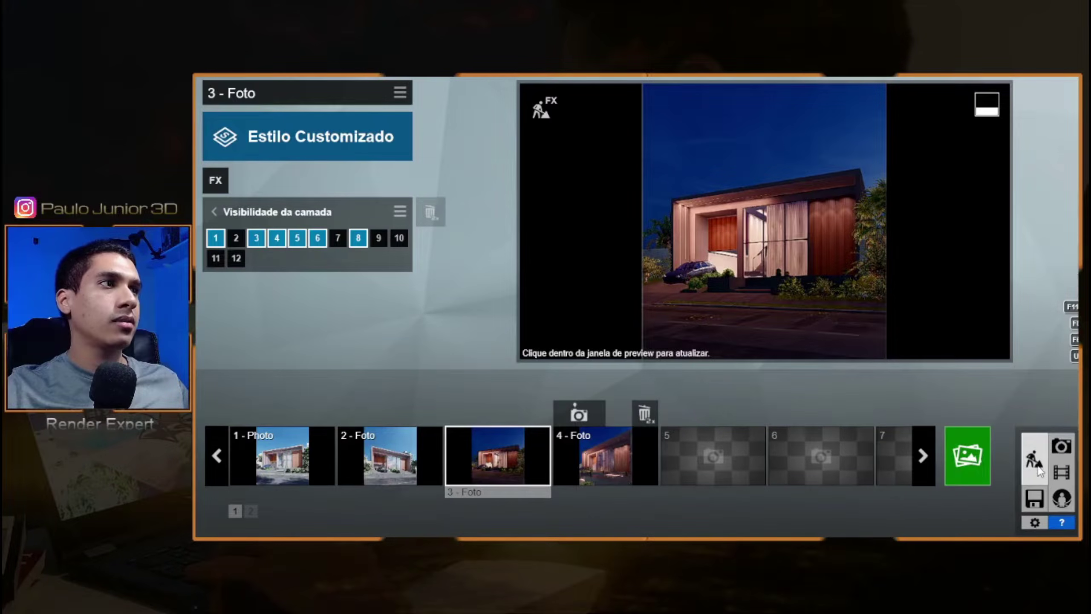
Return to Build mode and lower the sun height to the horizon to give the house scene dusk lighting.
left_click(1034, 459)
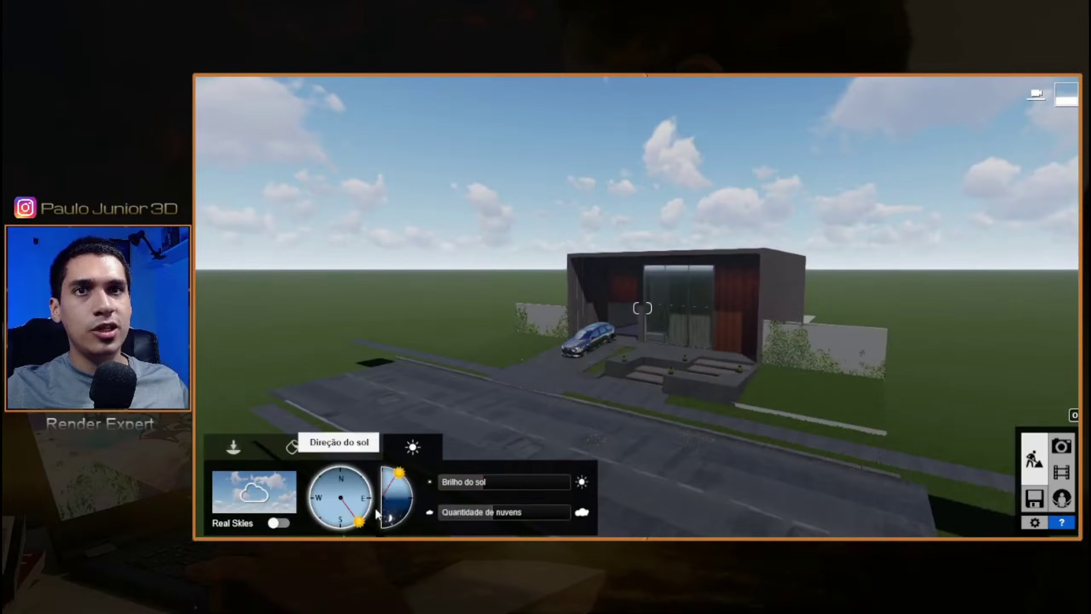
left_click_drag(399, 473, 412, 497)
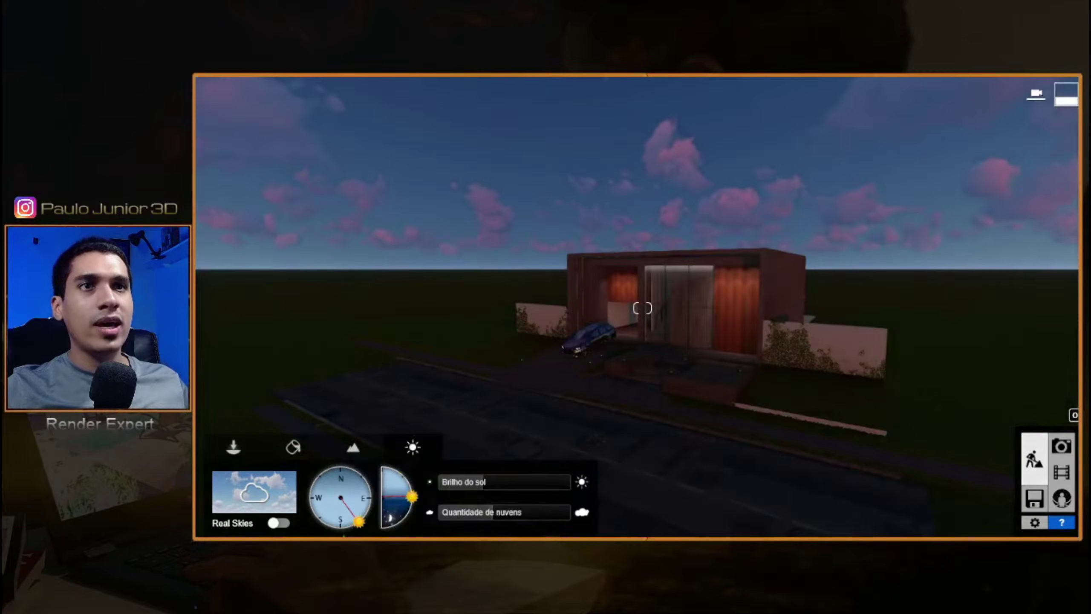
key("w")
key("a")
key("e")
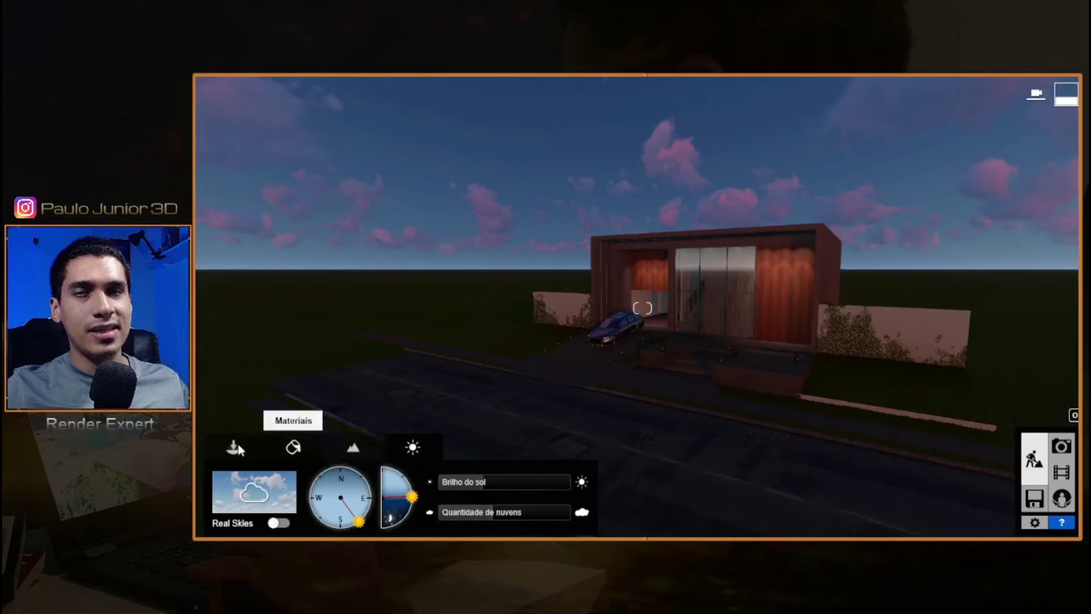
Switch to object editing and make the Lux aux noturna layer visible in the scene.
left_click(233, 447)
mouse_move(607, 97)
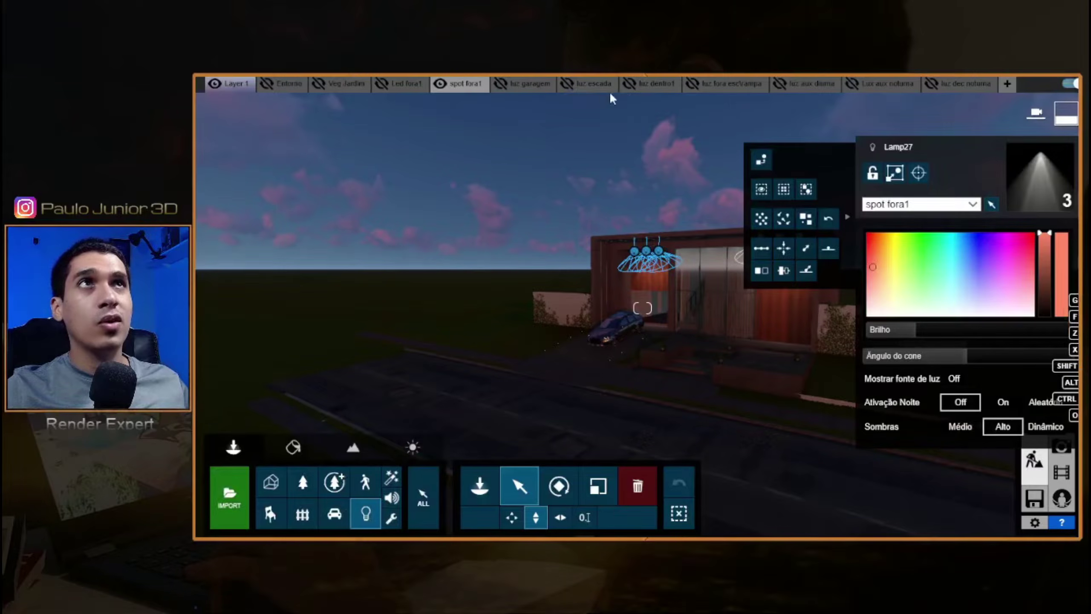
left_click(854, 85)
Select both Lux aux noturna spotlights above the street in front of the house.
left_click(570, 260)
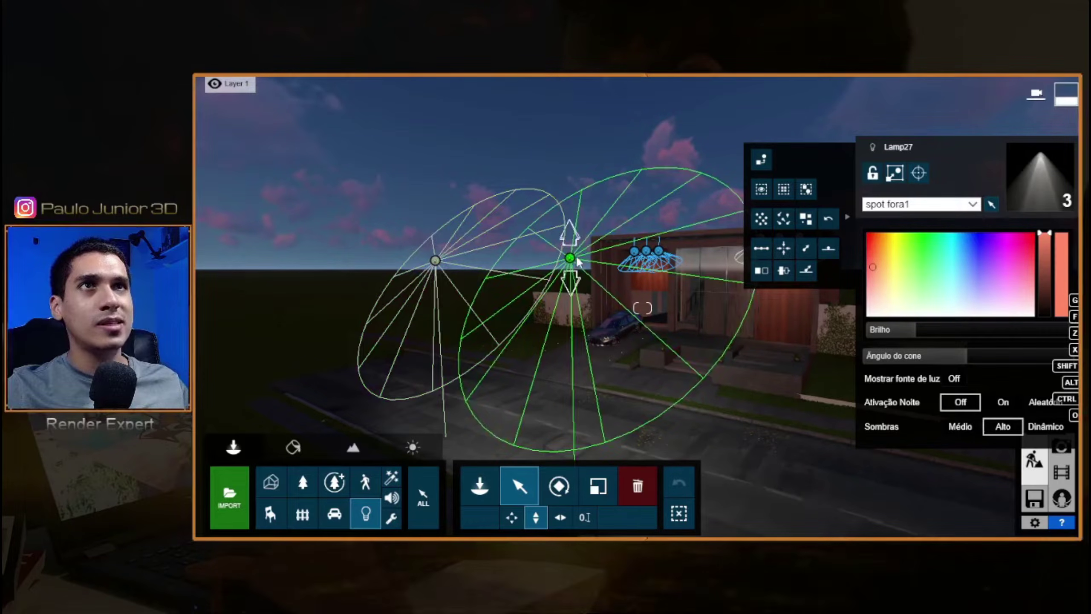
right_click_drag(569, 282, 382, 269)
key("d")
key("d")
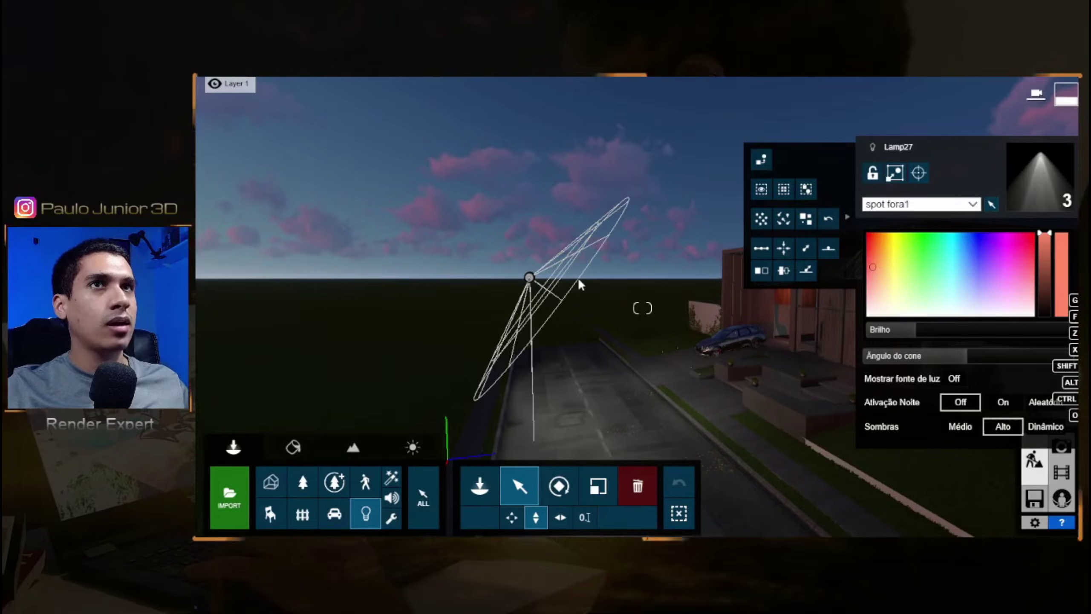
left_click(544, 260)
left_click(546, 257, "ctrl")
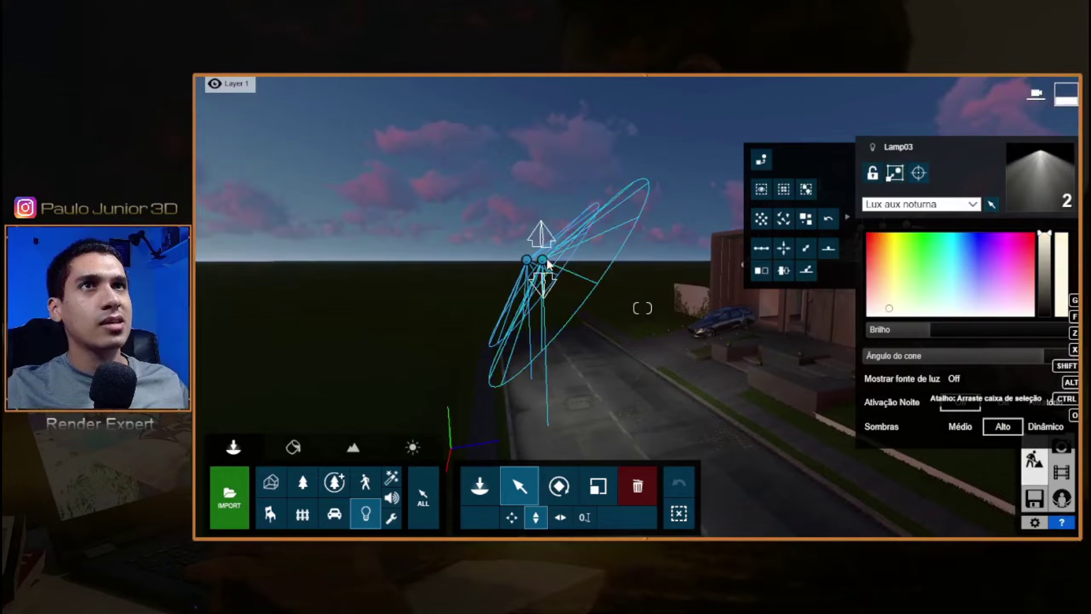
Change the light colour of both selected Lux aux noturna spotlights to a warm salmon-orange tone.
left_click(878, 296)
left_click(876, 278)
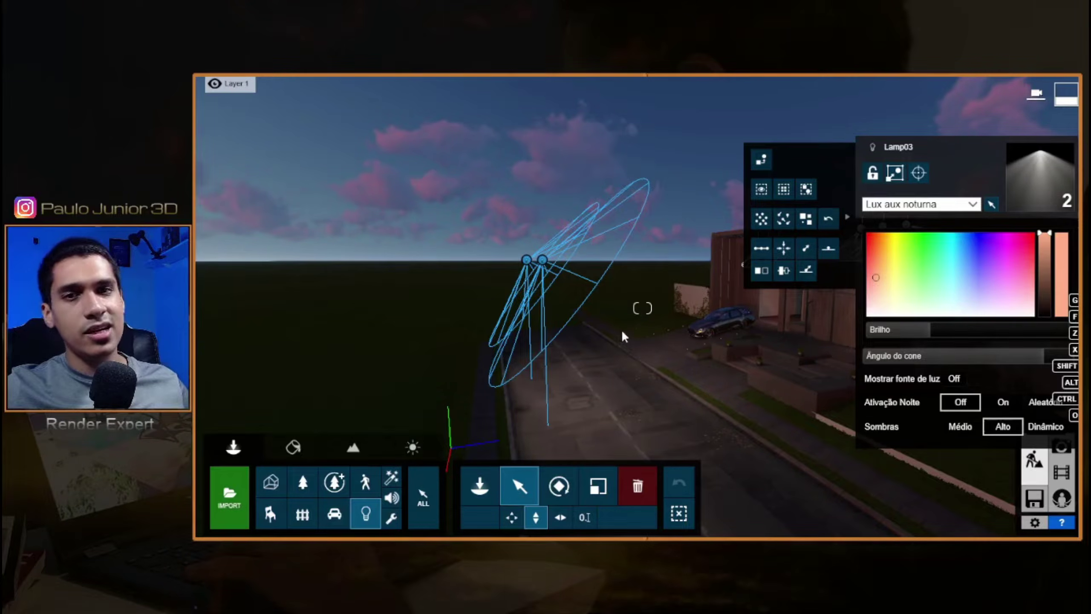
right_click_drag(581, 308, 670, 310)
key("a")
mouse_move(302, 374)
right_mouse_down()
mouse_move(365, 377)
mouse_move(320, 375)
right_mouse_up()
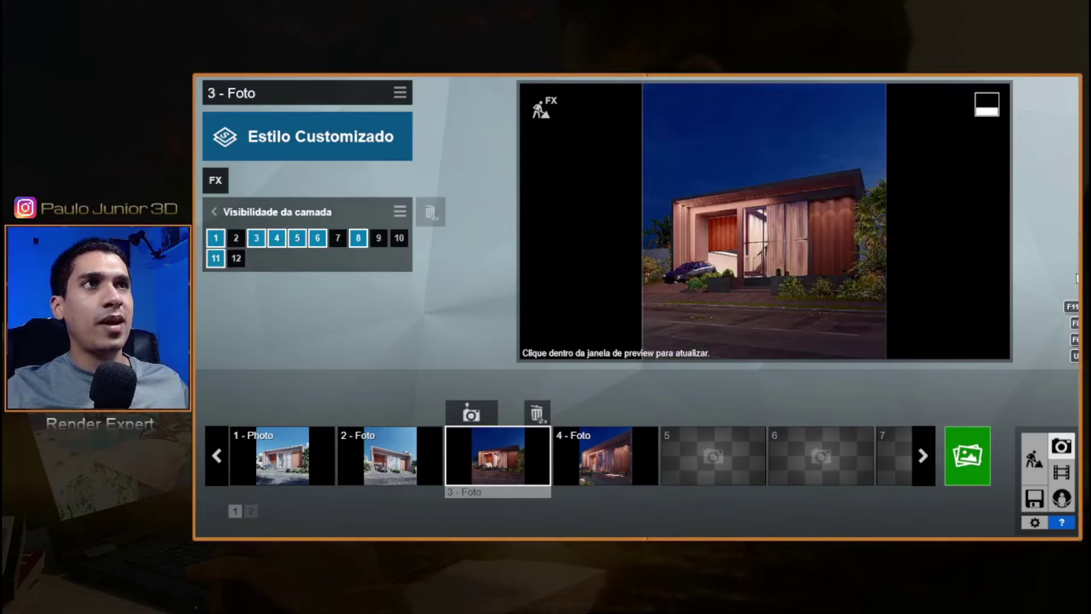
Compare photo 3 with layer 11 (Lux aux noturna) toggled, once with layer 8 (luz dentro1) visible and once with it hidden.
left_click(218, 259)
left_click(219, 259)
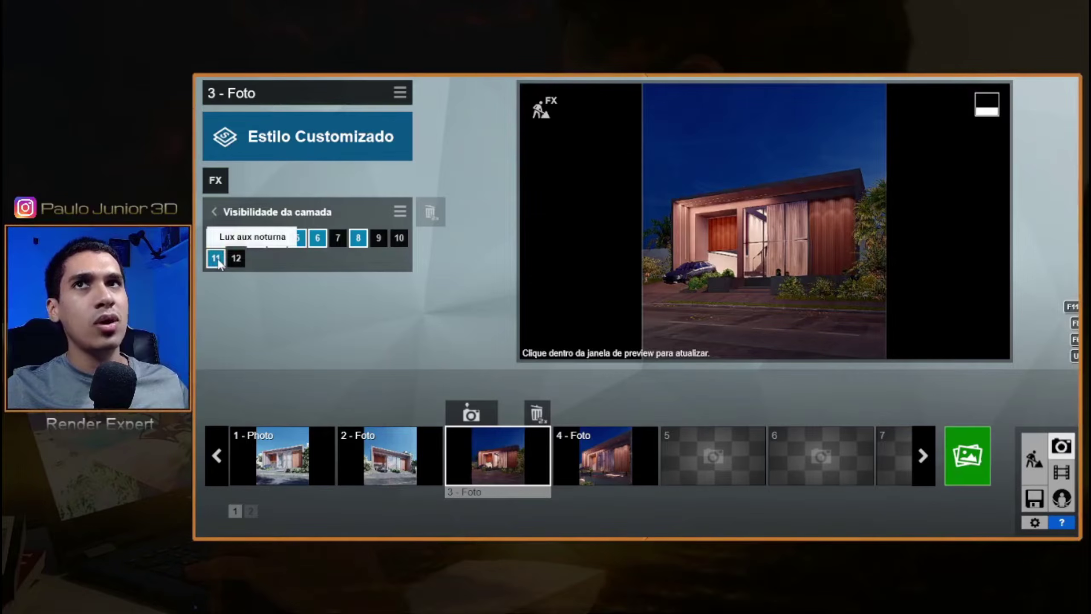
left_click(357, 239)
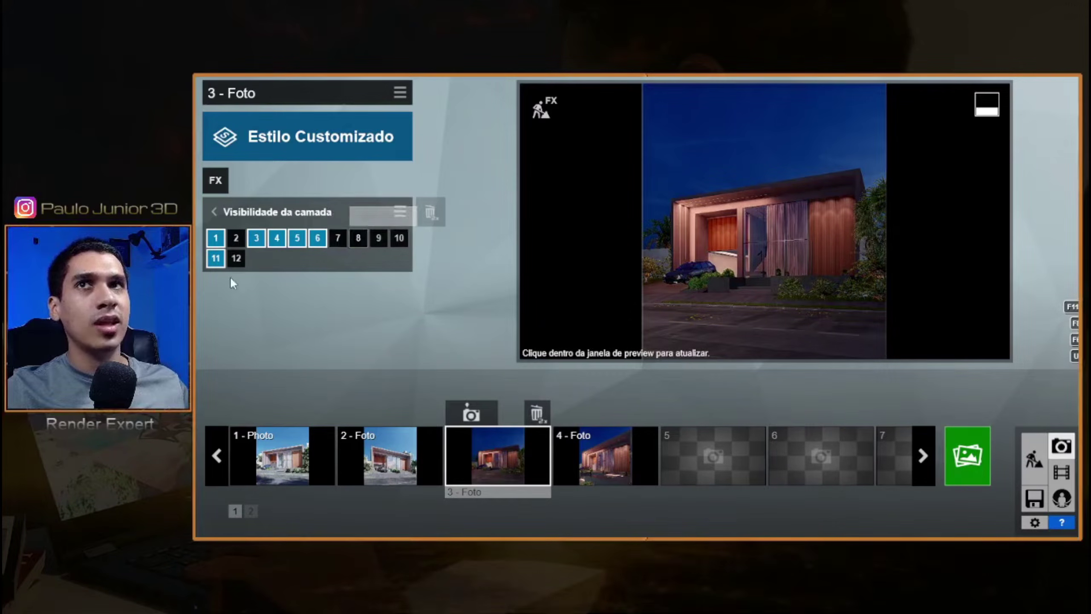
left_click(219, 260)
left_click(217, 260)
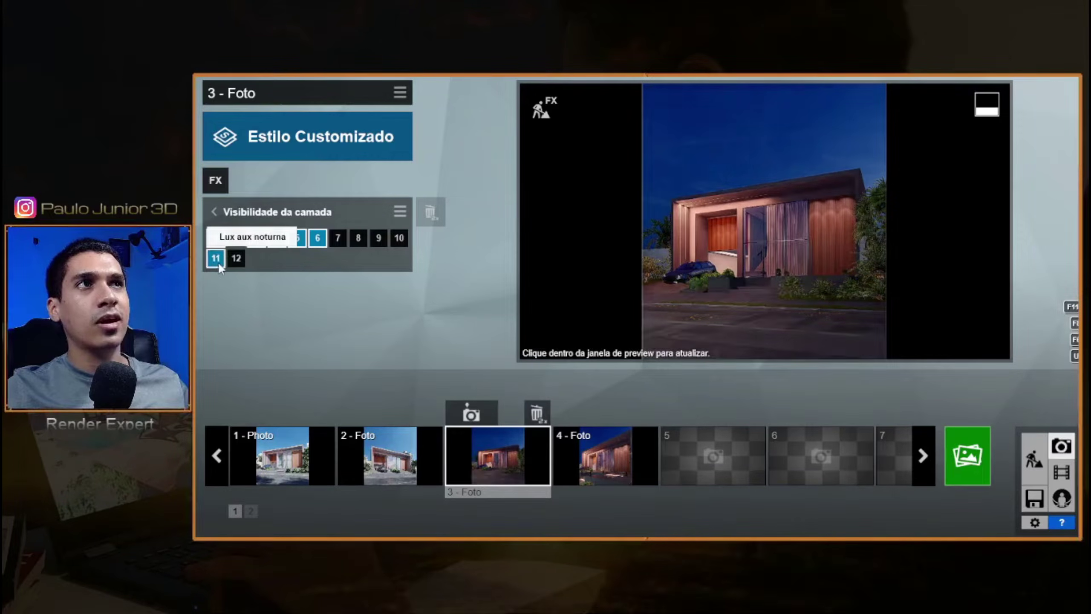
Compare photo 3 with layer 7 (luz escada) lit and layer 11 toggled, then hide layer 7 and restore layer 8 (luz dentro1).
left_click(217, 259)
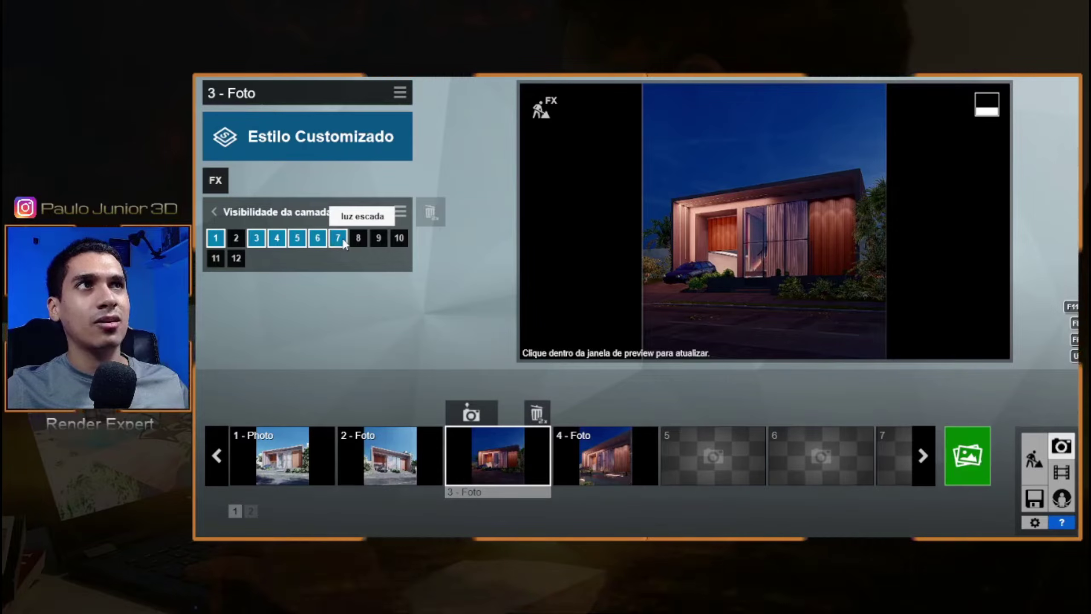
left_click(214, 259)
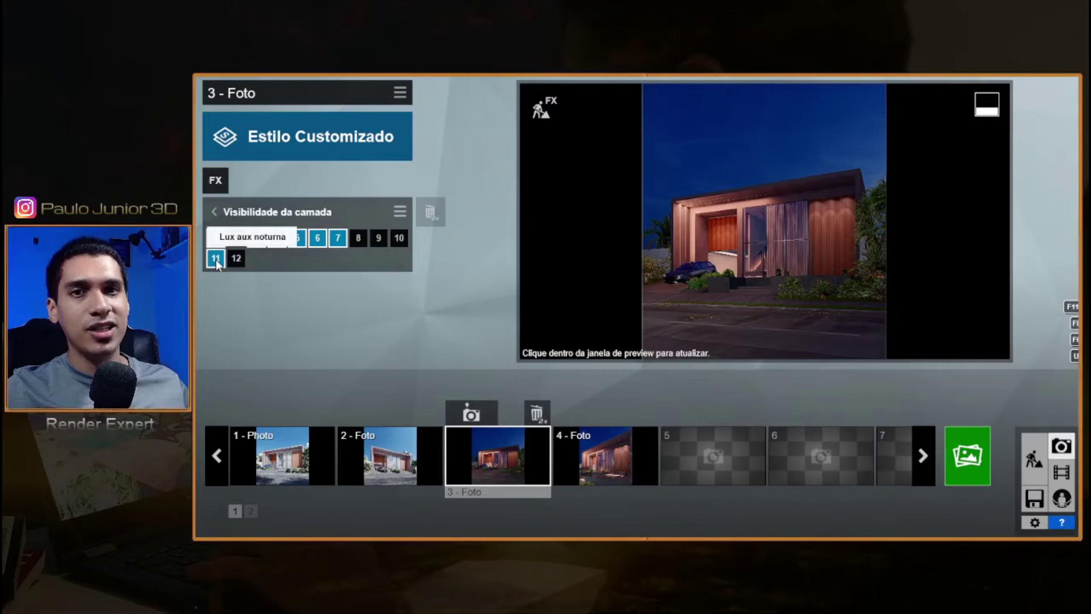
left_click(341, 239)
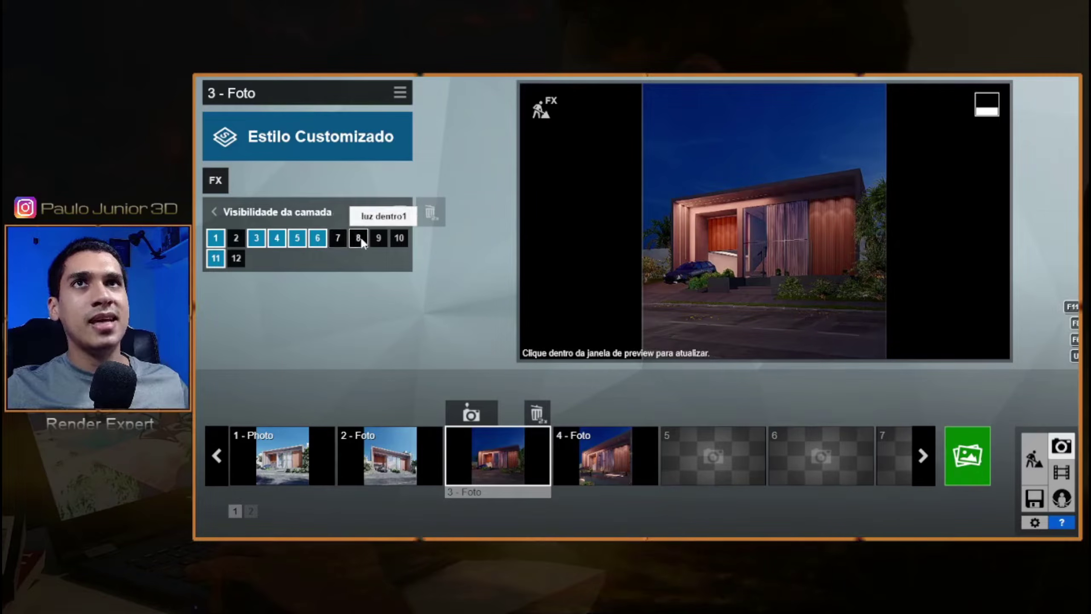
left_click(359, 238)
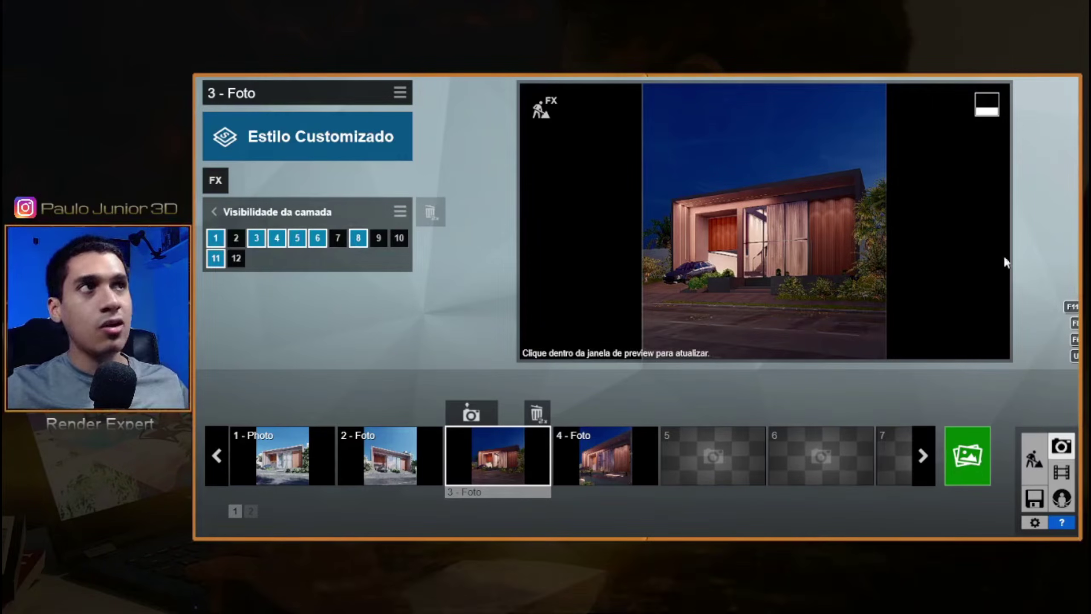
Compare photo 3 with layer 9 (luz fora esc\rampa) toggled, leaving it visible.
mouse_move(880, 218)
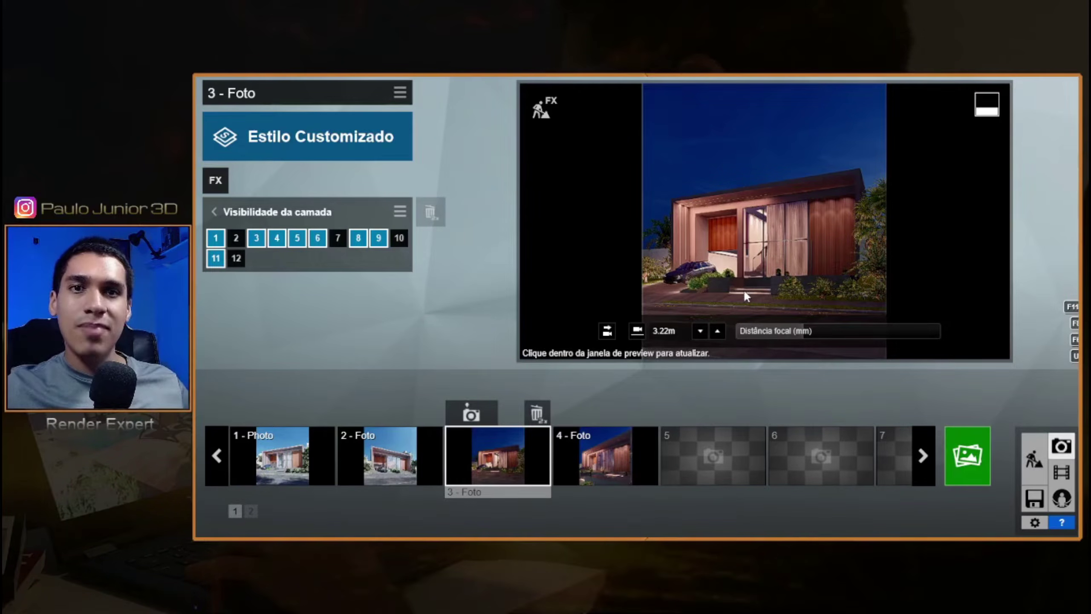
left_click(379, 238)
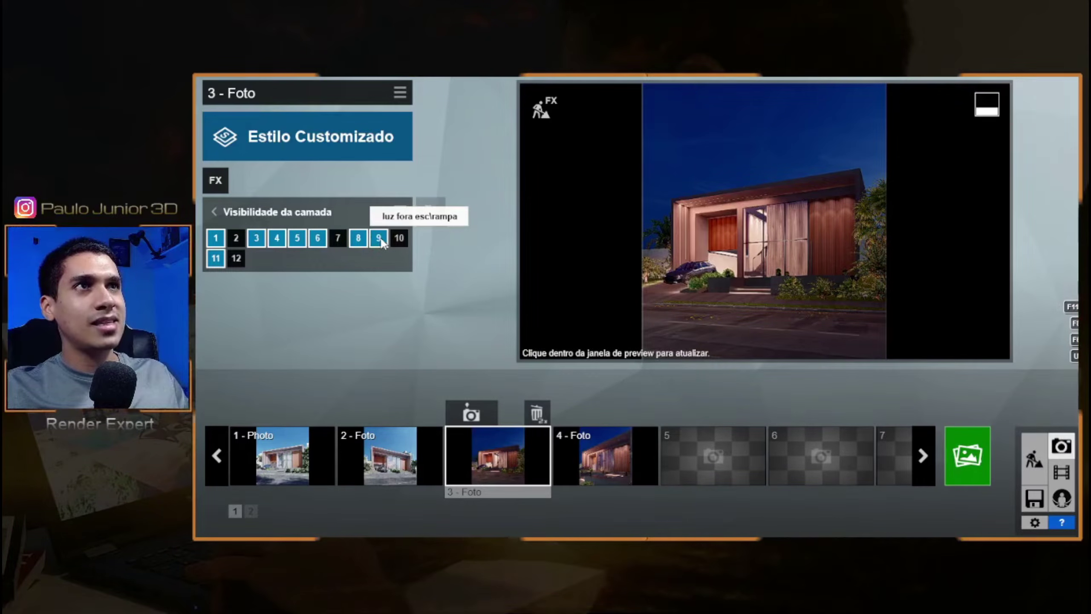
left_click(379, 238)
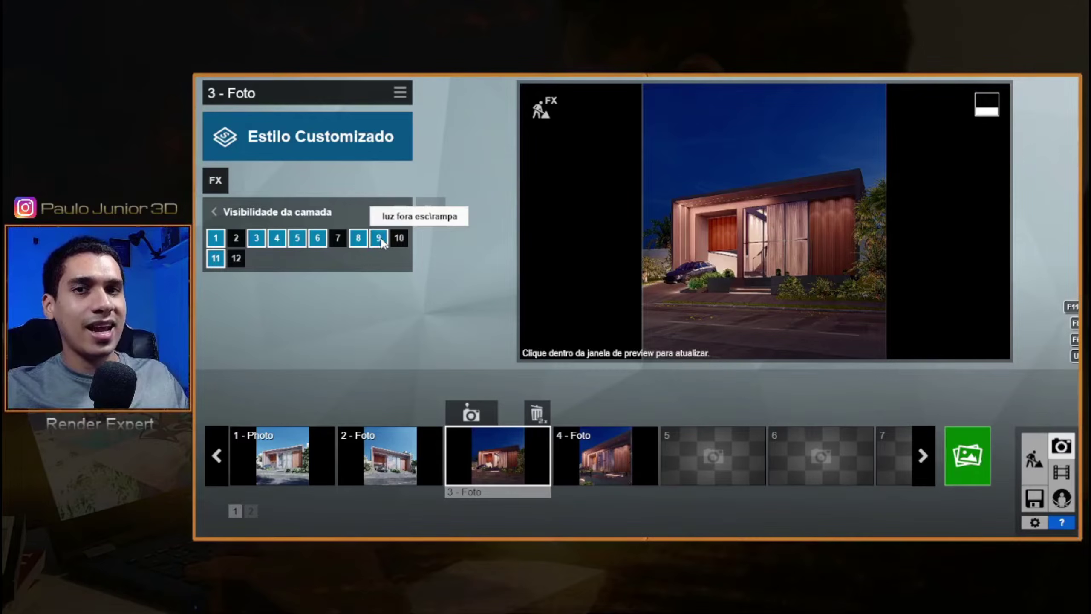
mouse_move(874, 239)
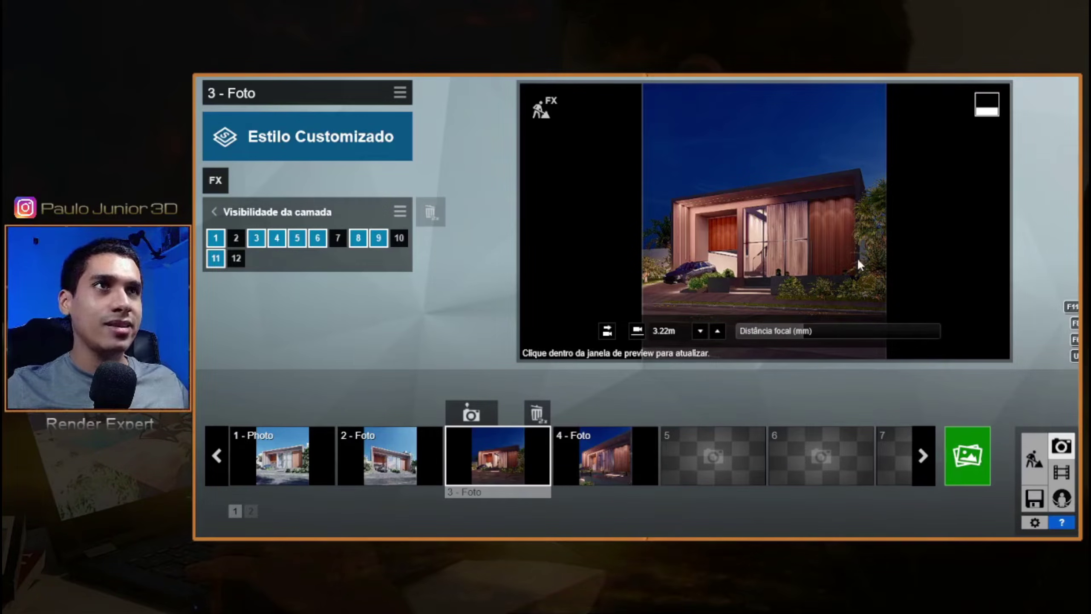
Show layer 12 (luz dec noturna) in photo 3 and compare the preview with it toggled, leaving it visible.
left_click(237, 258)
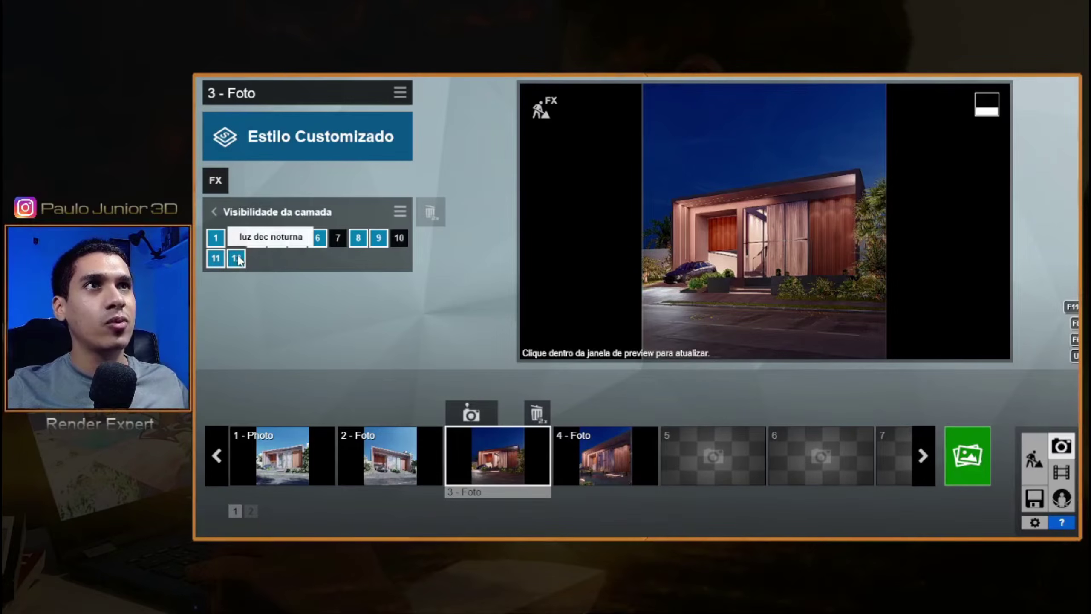
left_click(237, 258)
left_click(236, 259)
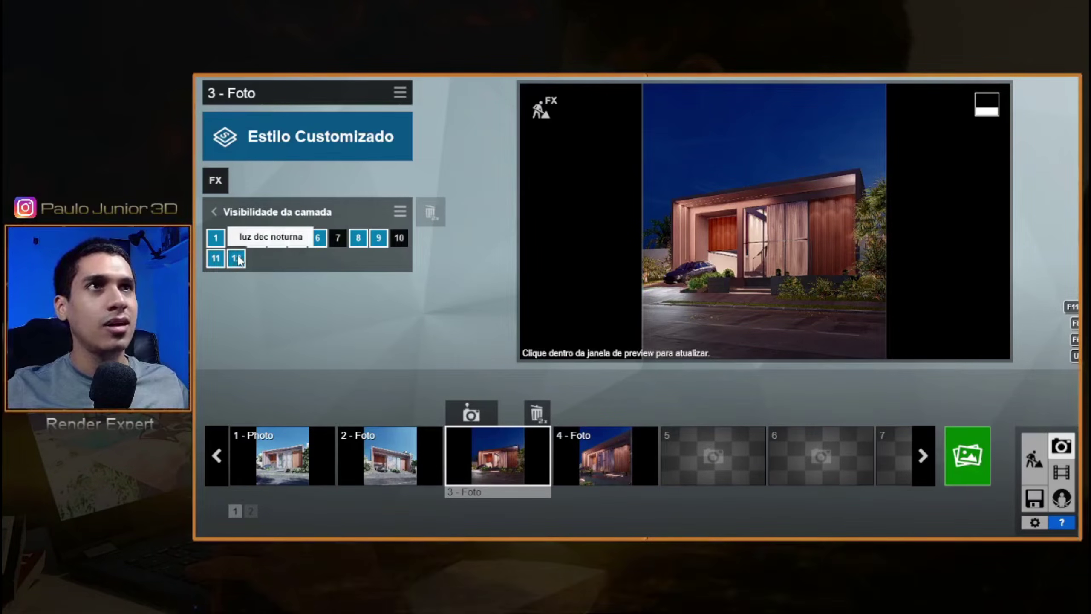
left_click(237, 258)
left_click(236, 258)
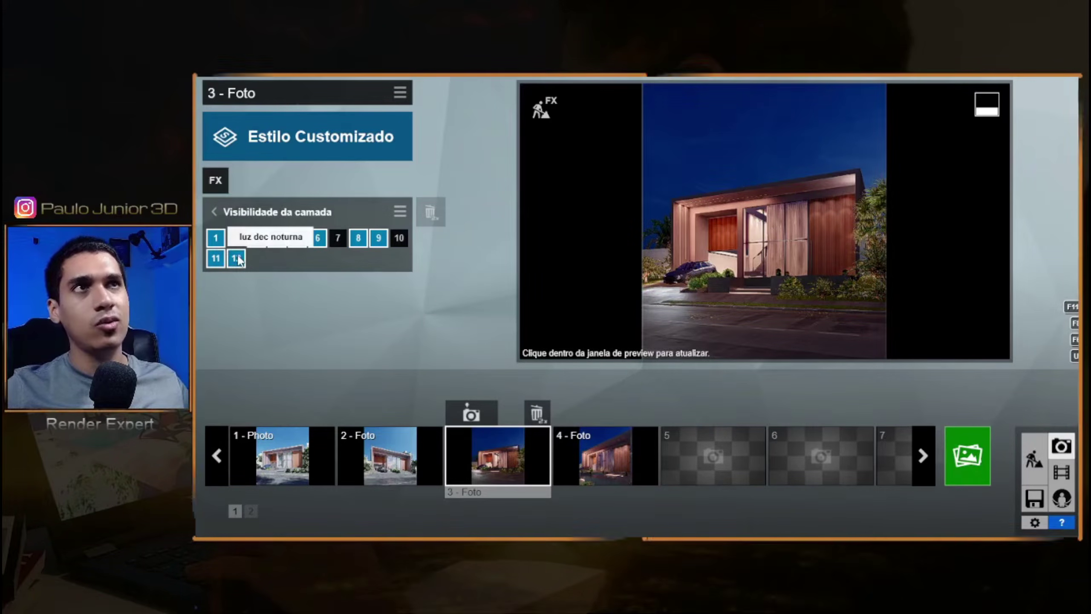
left_click(236, 259)
left_click(236, 259)
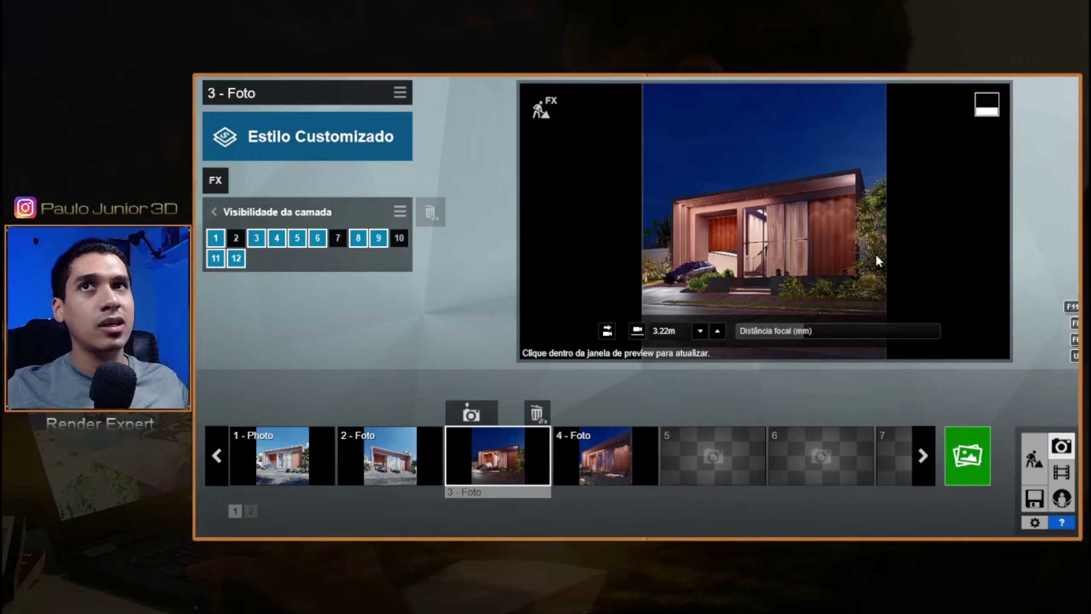
left_click(239, 264)
left_click(240, 264)
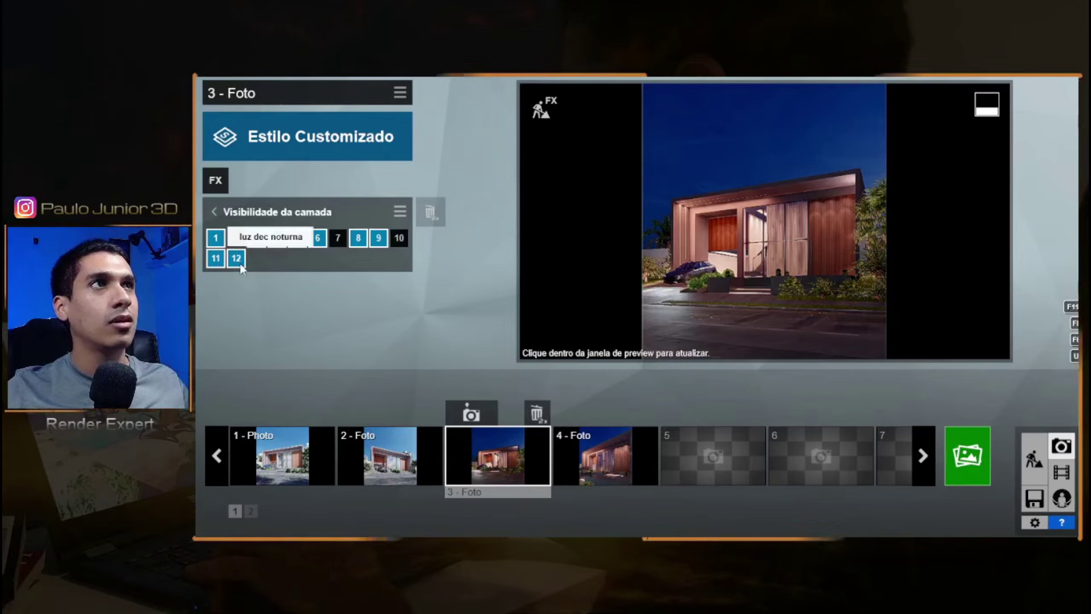
left_click(237, 258)
left_click(236, 259)
left_click(236, 258)
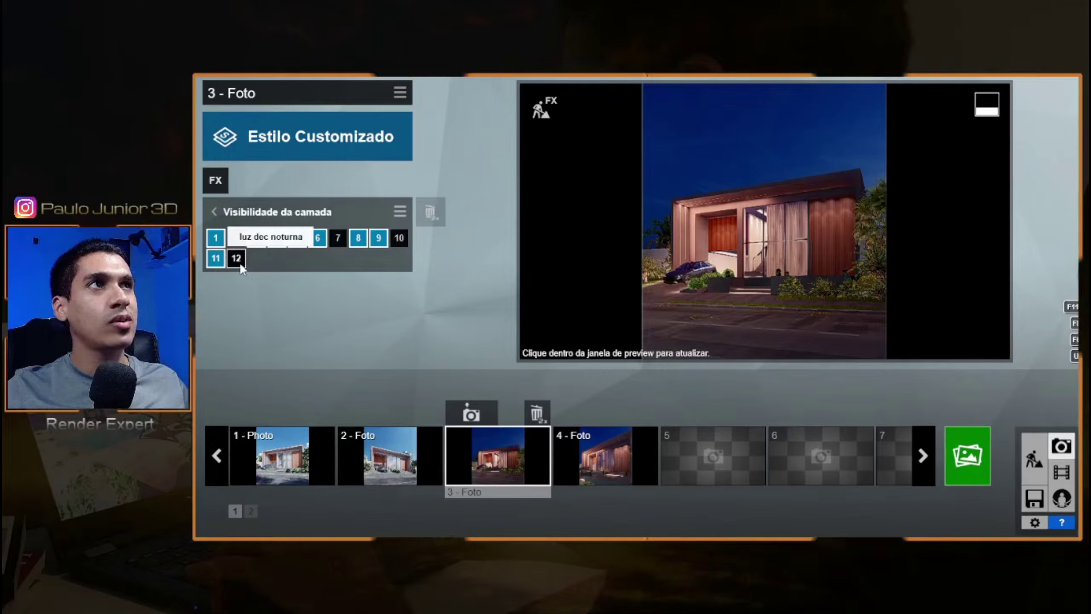
left_click(236, 259)
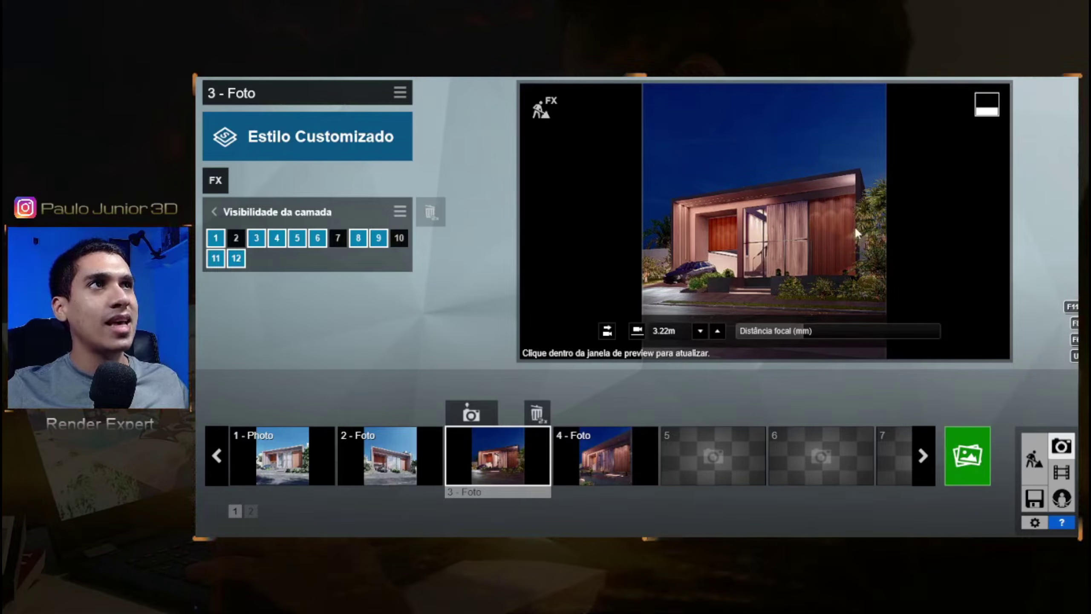
Return to Build mode, hide the spot fora1 layer and make the luz dec noturna layer visible in the scene.
left_click(1042, 455)
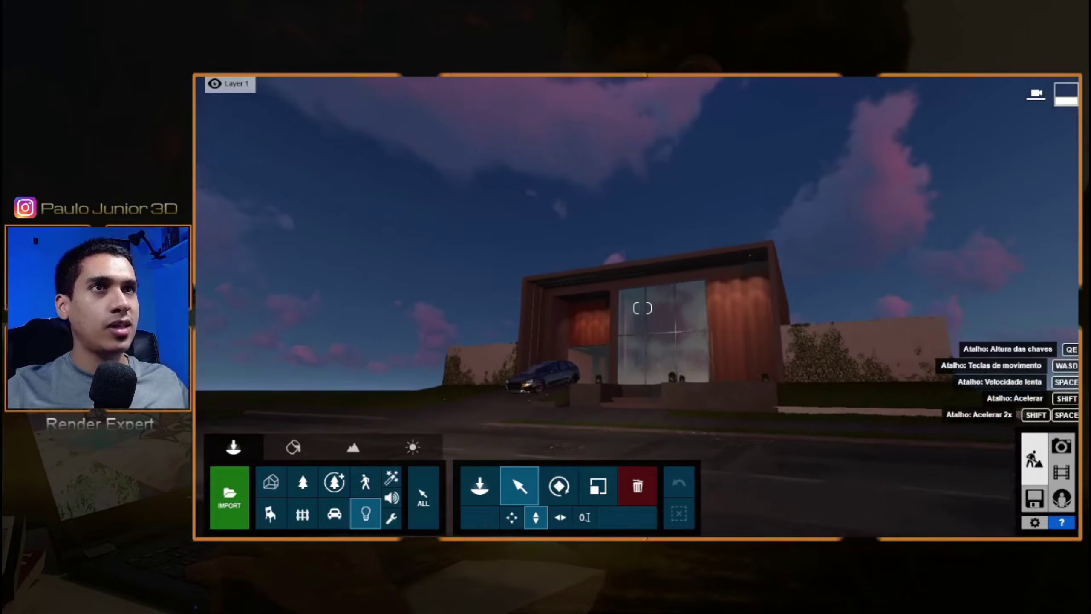
key("w")
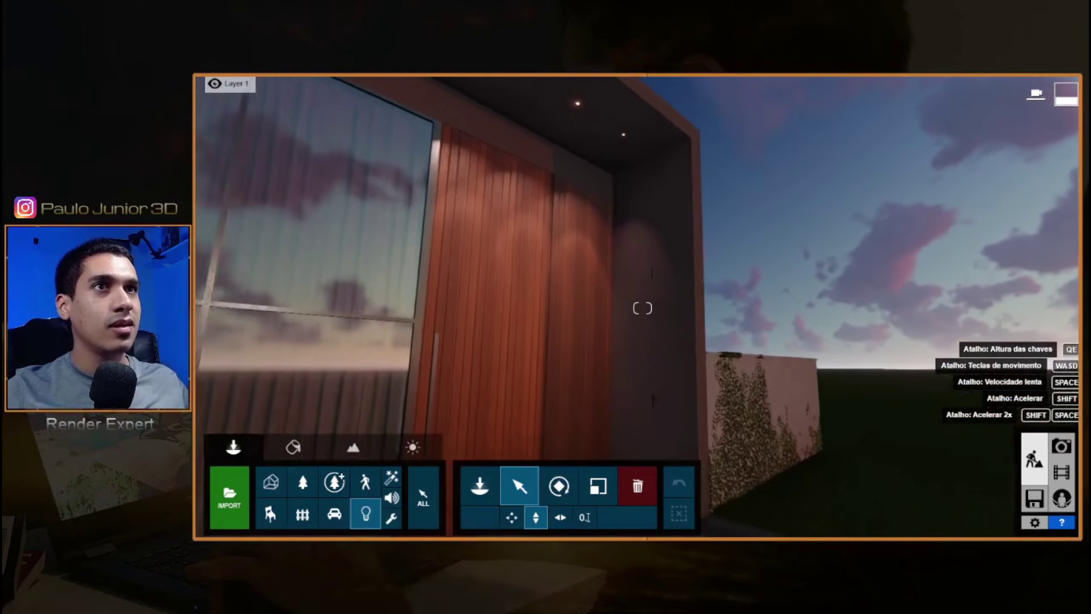
right_click_drag(750, 363, 678, 308)
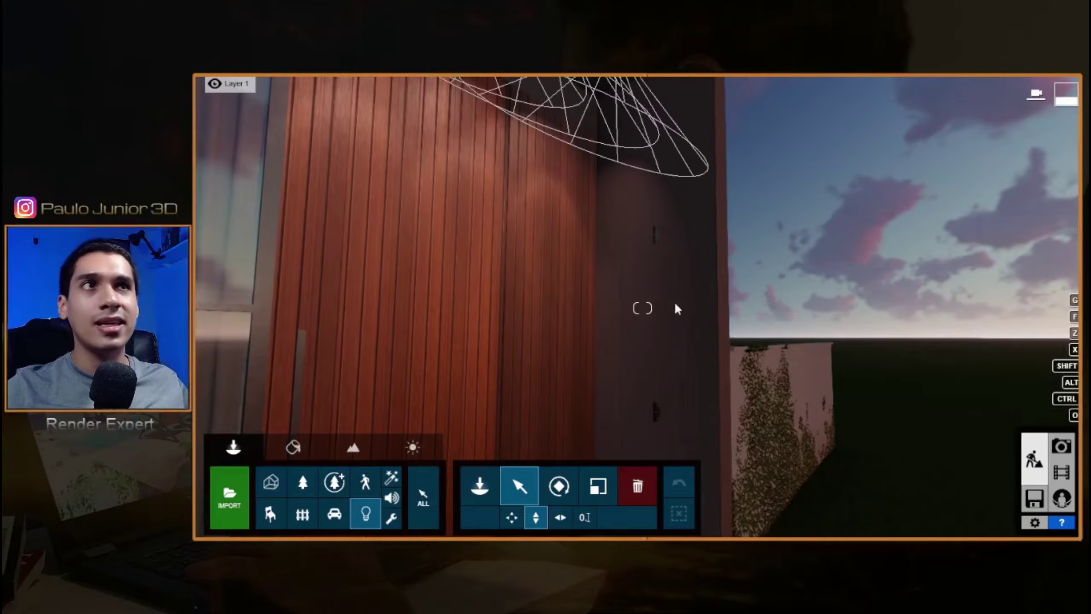
mouse_move(520, 103)
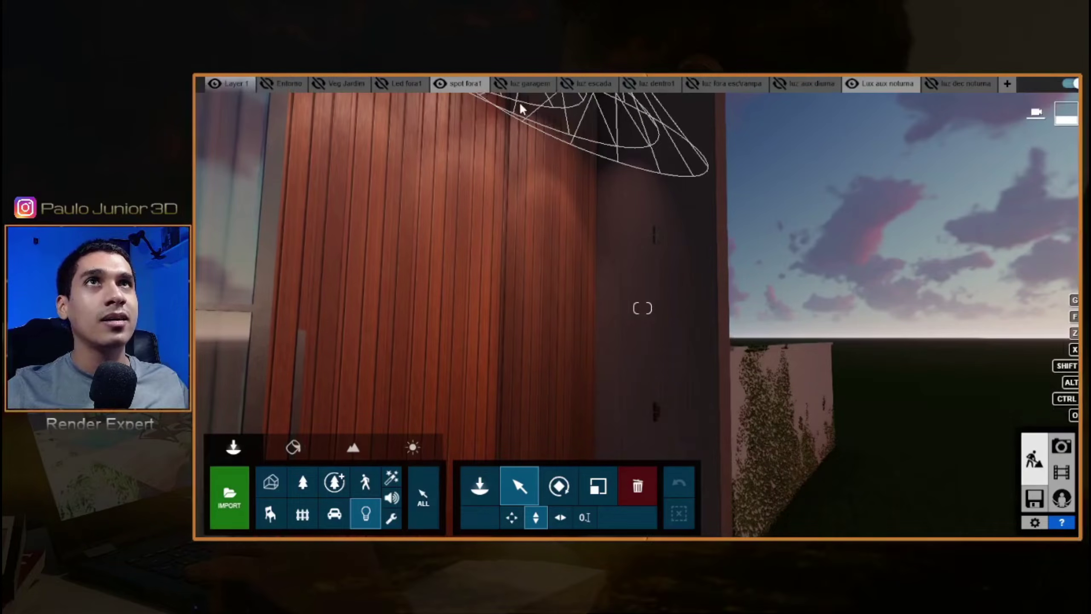
left_click(441, 84)
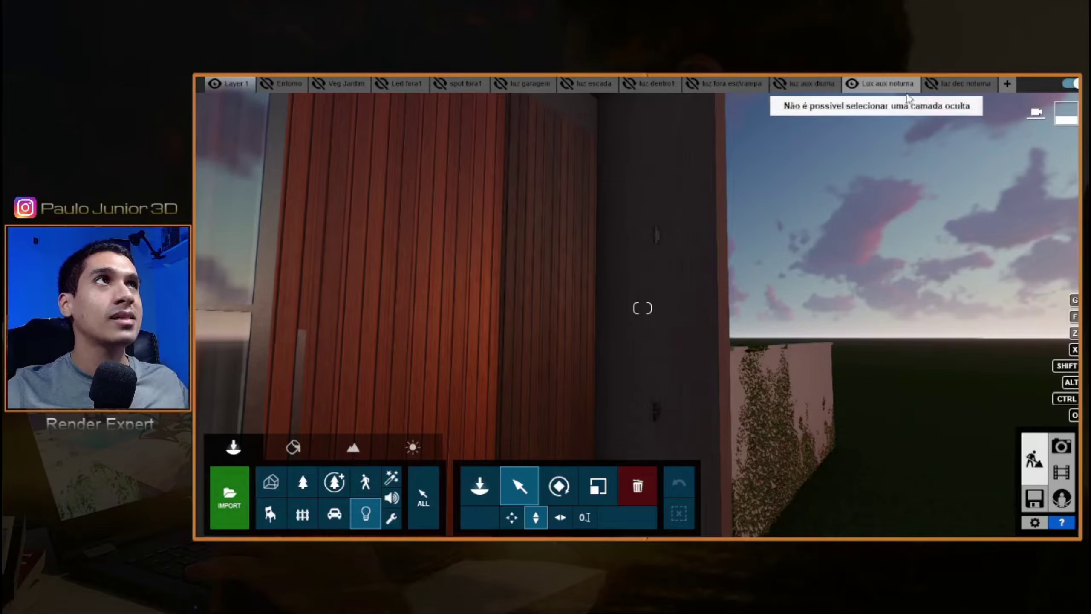
left_click(934, 87)
Inspect the luz dec noturna spotlights around the facade, selecting the one beside the driveway and the one beside the entrance planter.
right_click_drag(800, 224, 696, 285)
key("s")
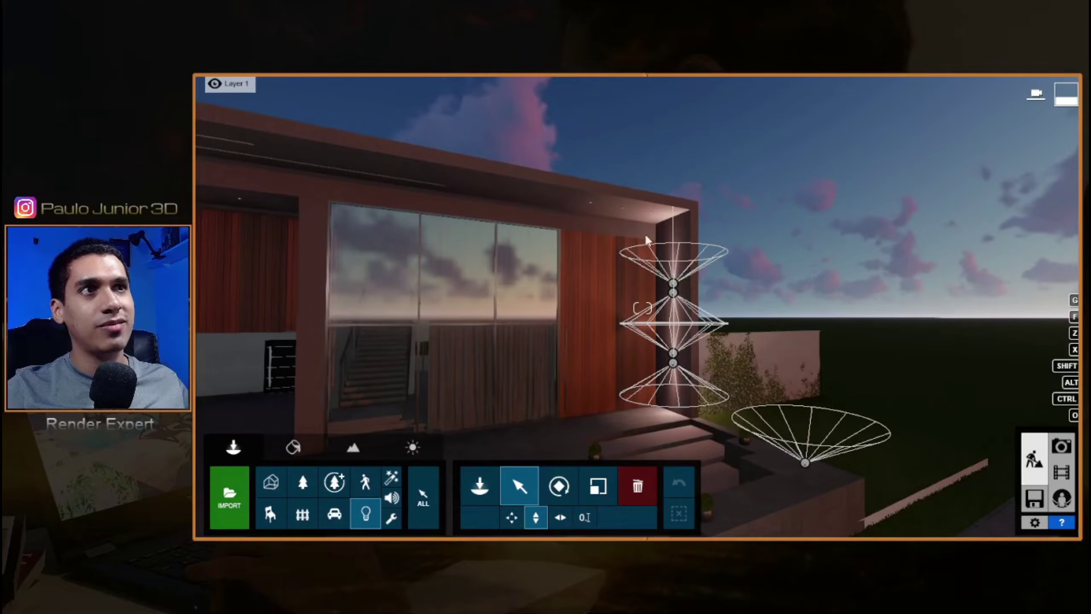
key("s")
right_click_drag(739, 354, 596, 365)
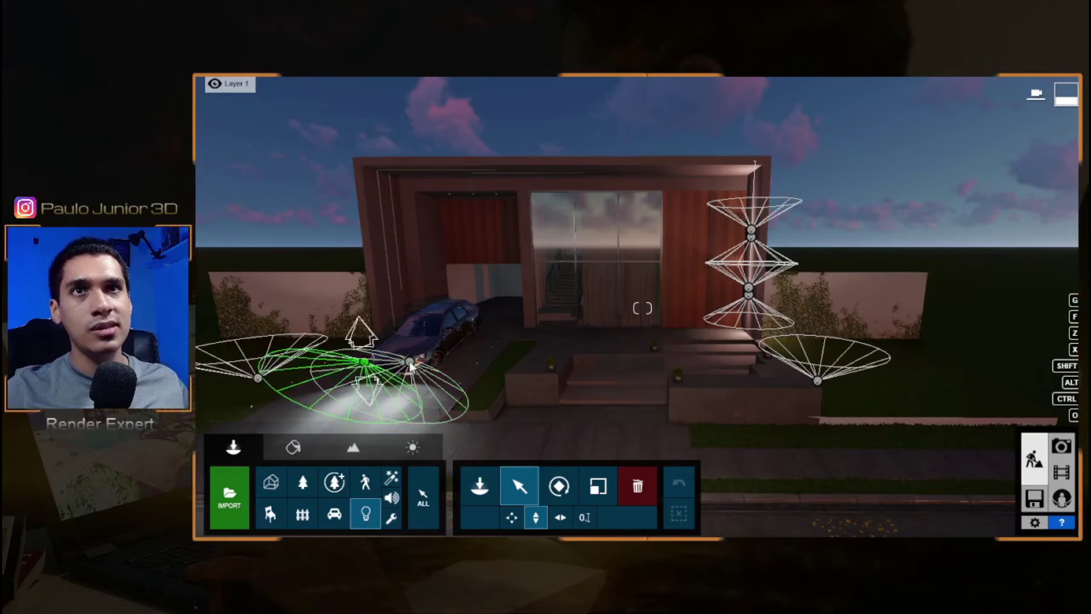
left_click(259, 380)
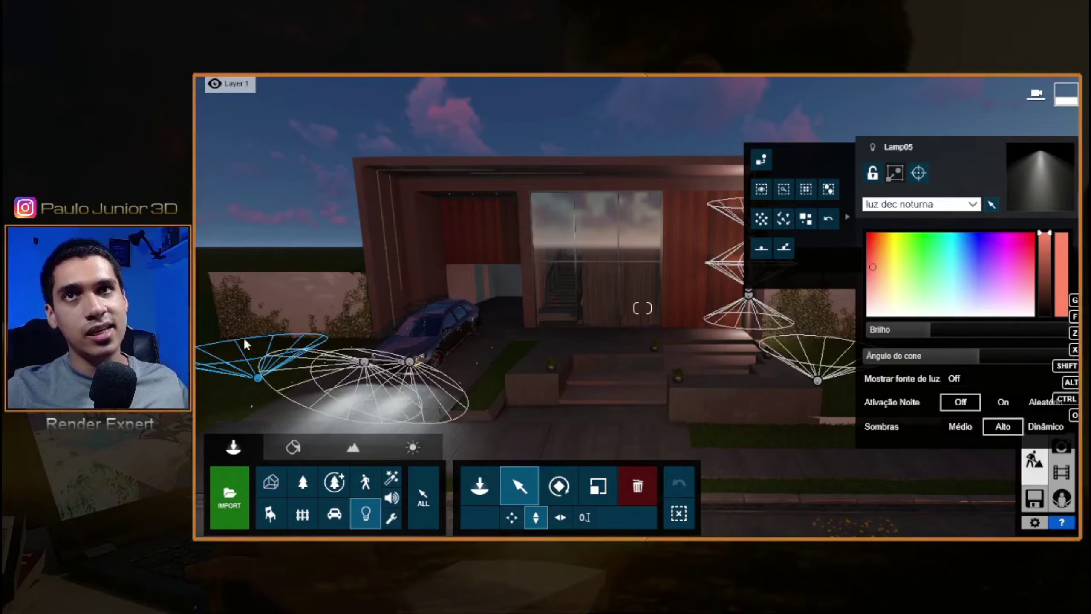
left_click(819, 384)
right_click_drag(820, 389, 728, 375)
key("s")
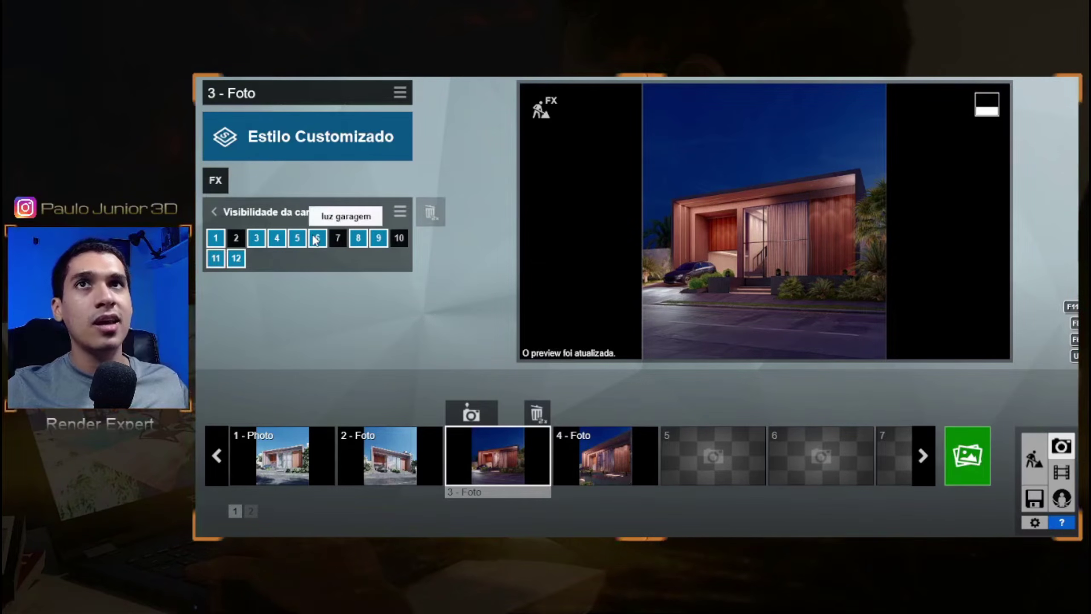
Compare photo 3 with layer 5 (spot fora1) toggled.
left_click(304, 244)
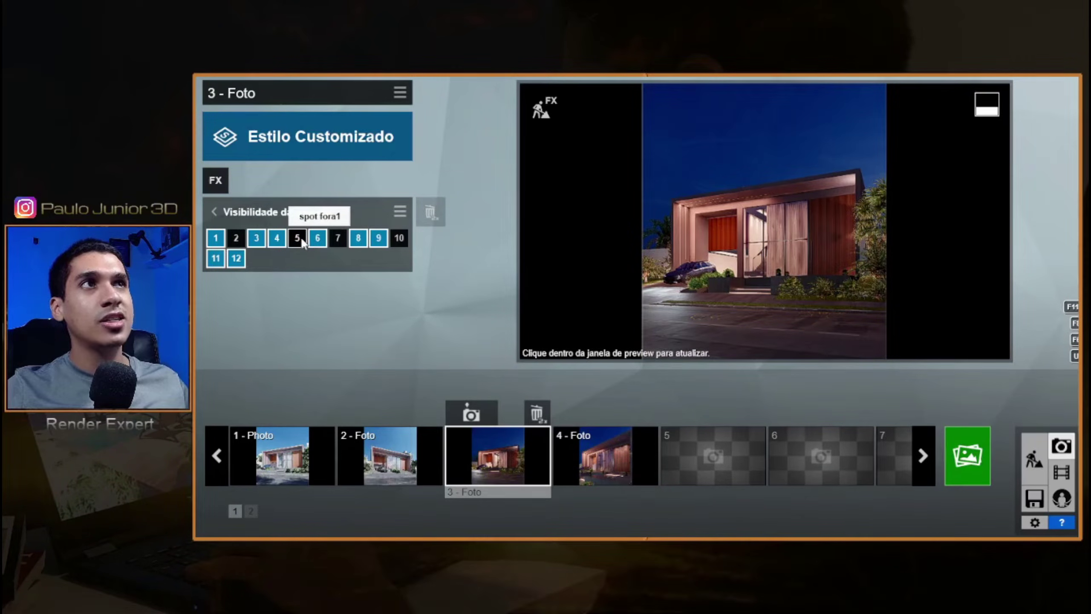
left_click(304, 244)
left_click(304, 244)
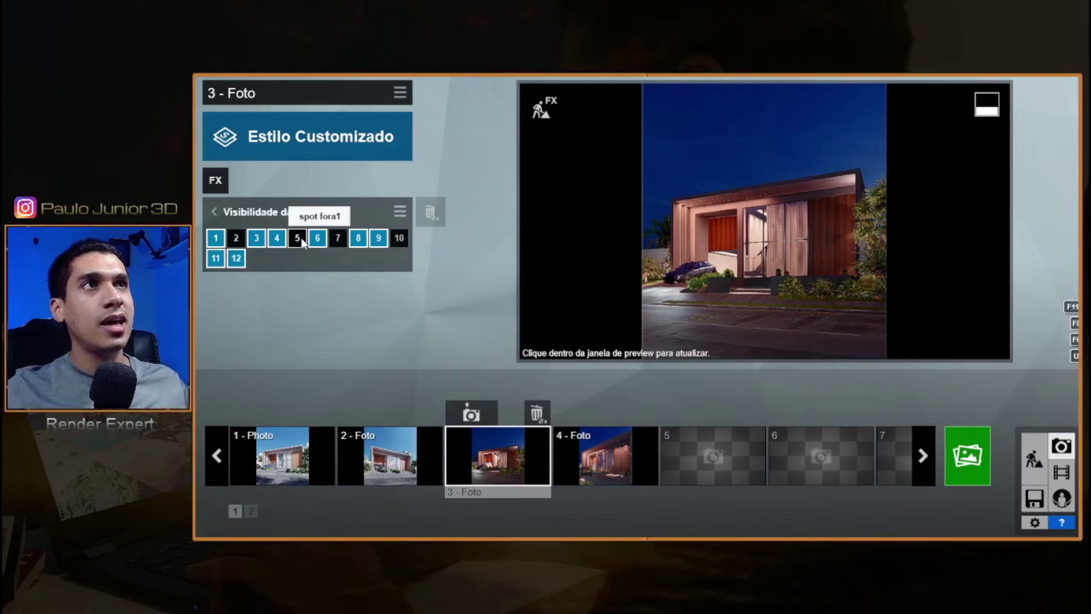
left_click(304, 243)
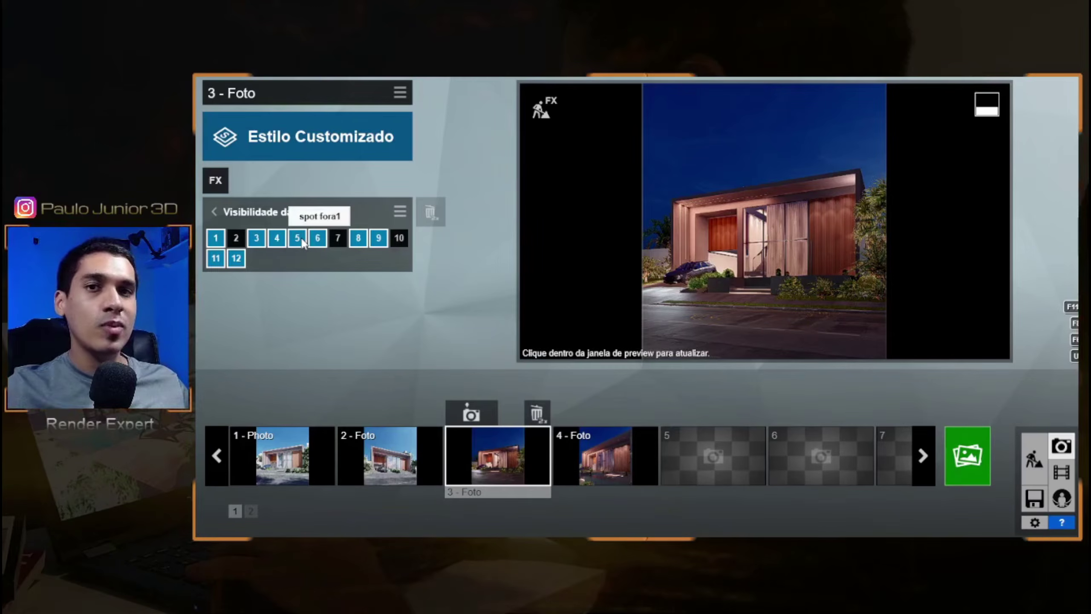
left_click(304, 243)
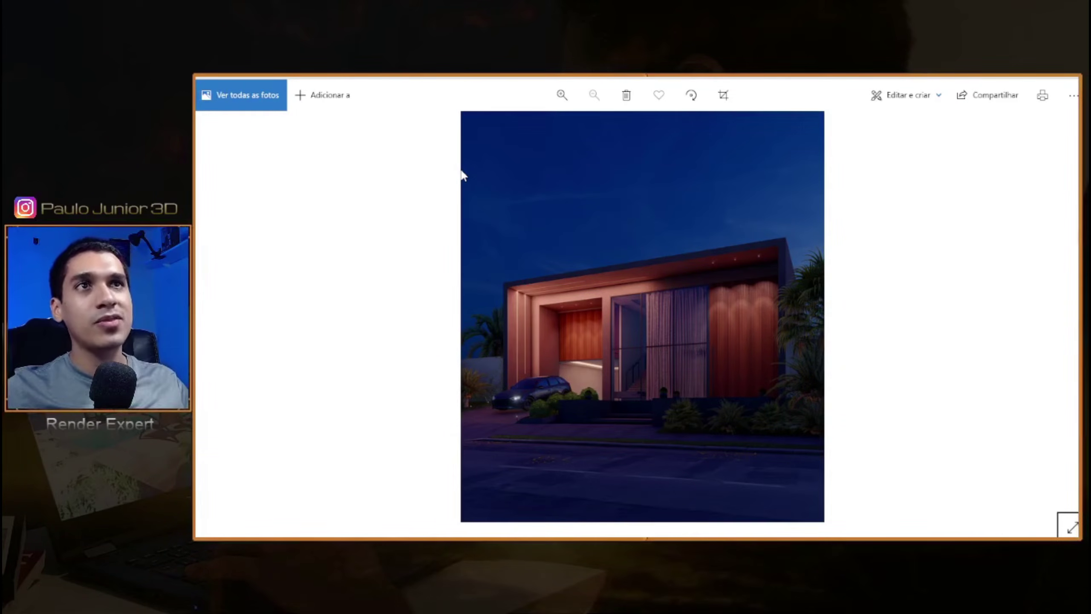
Compare the dark night render with the fully lit one by alternating between the two images.
key("Right")
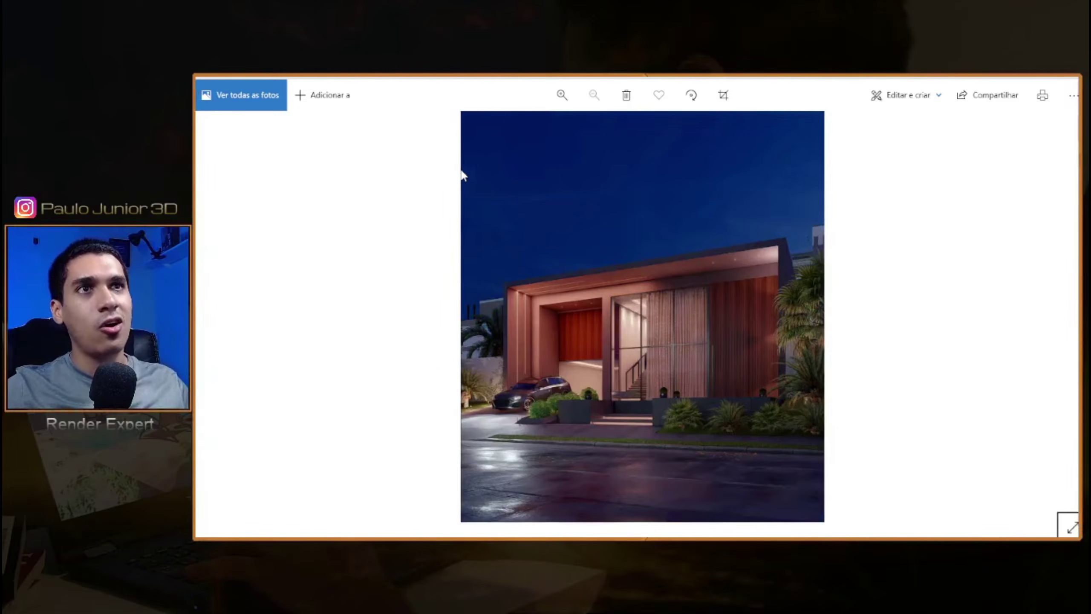
key("Left")
key("Right")
key("Left")
key("Right")
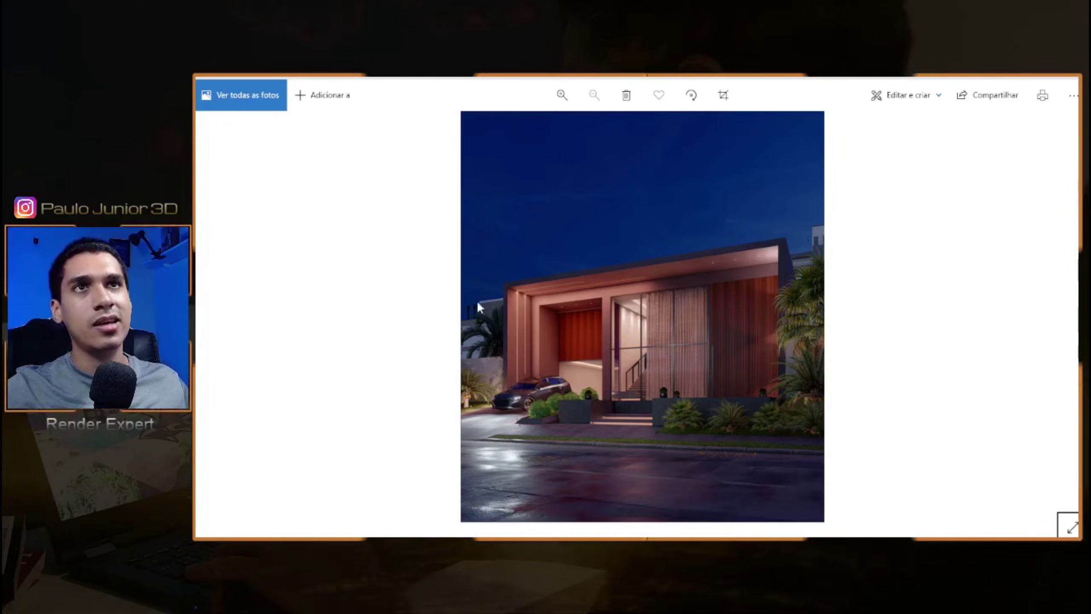
View the darker facade render once more and return to the fully lit render with the wet street.
key("Right")
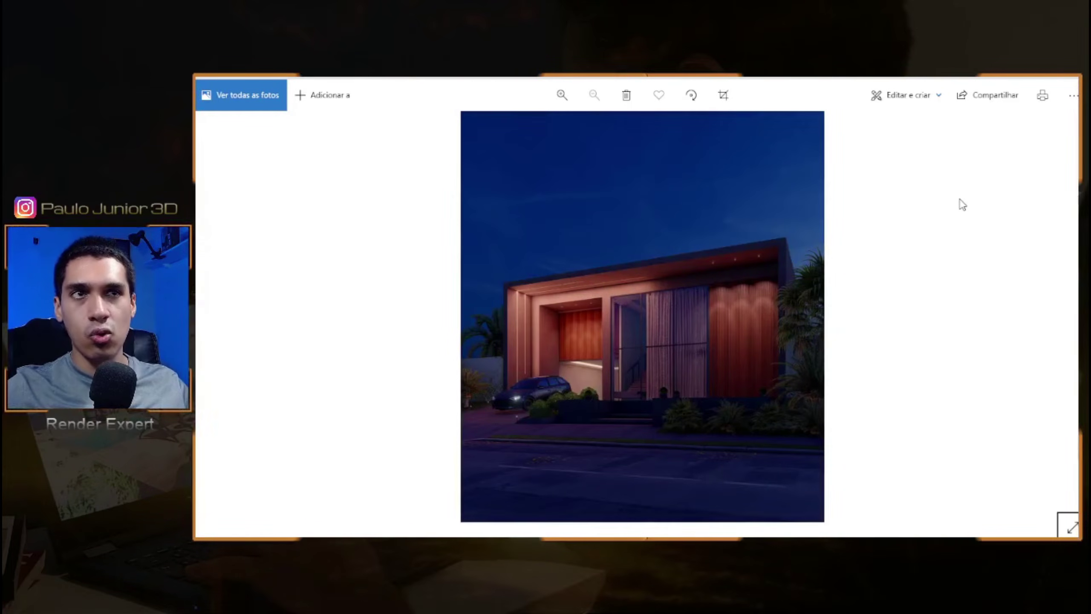
key("Right")
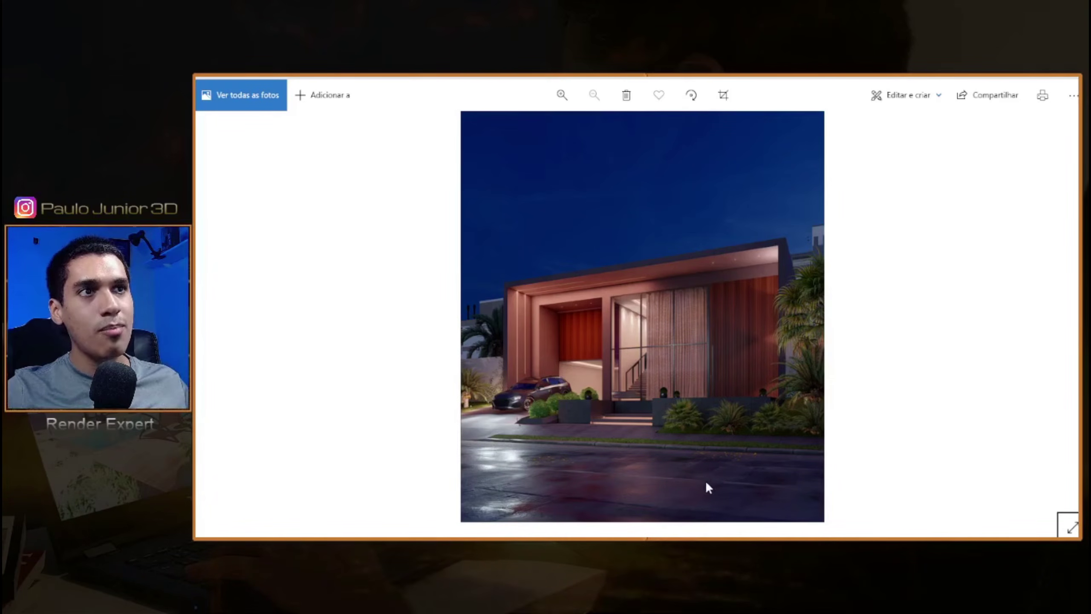
Switch to Lumion, leave photo 3's layer visibility settings and toggle the Precipitação effect off and on to compare the street.
key("alt+Tab")
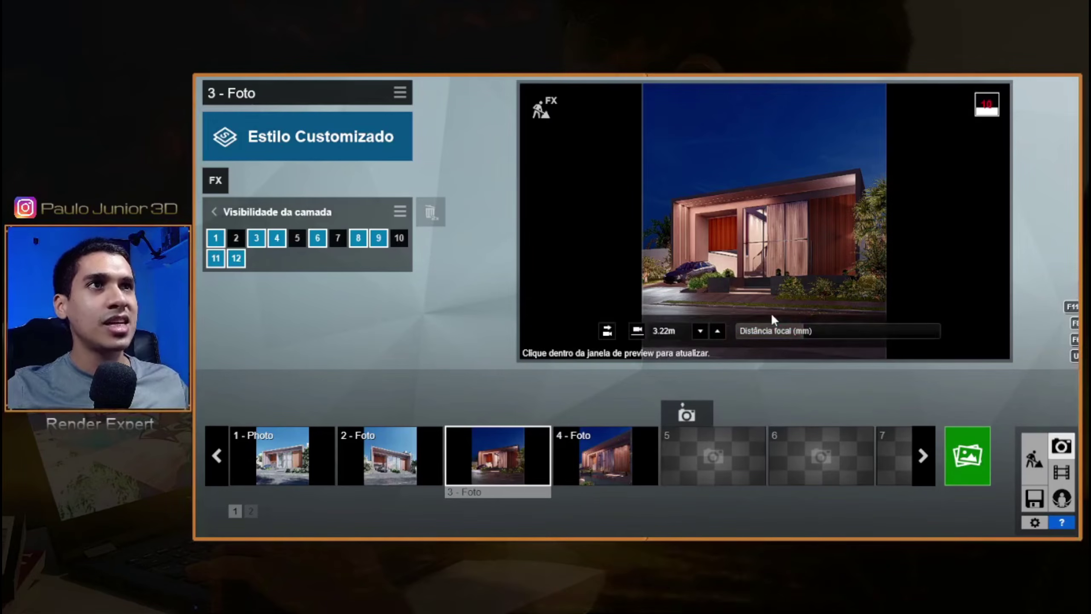
left_click(219, 215)
left_click(397, 278)
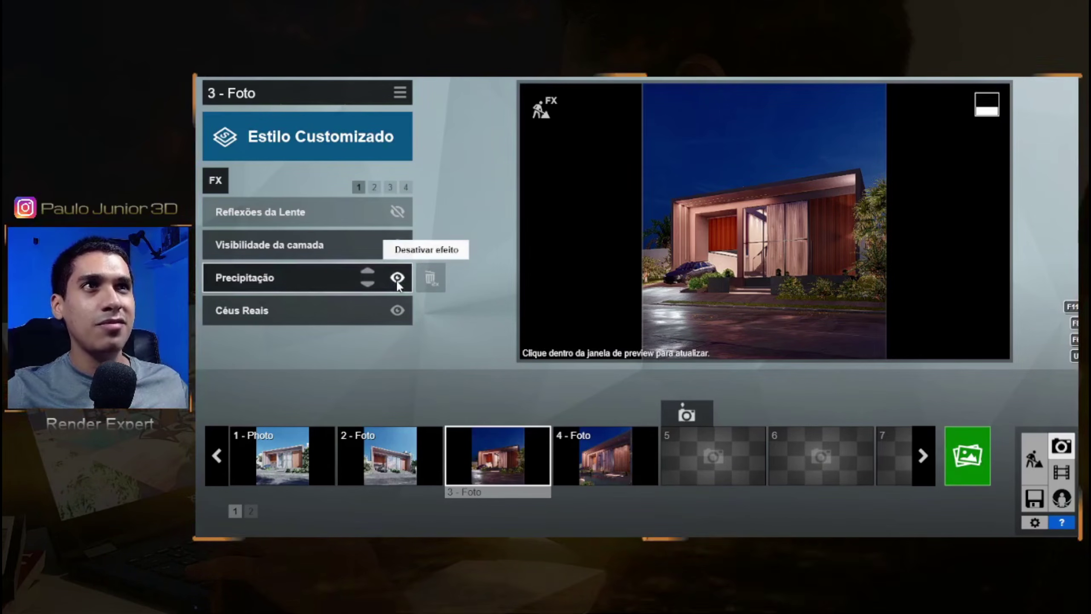
left_click(397, 279)
left_click(397, 279)
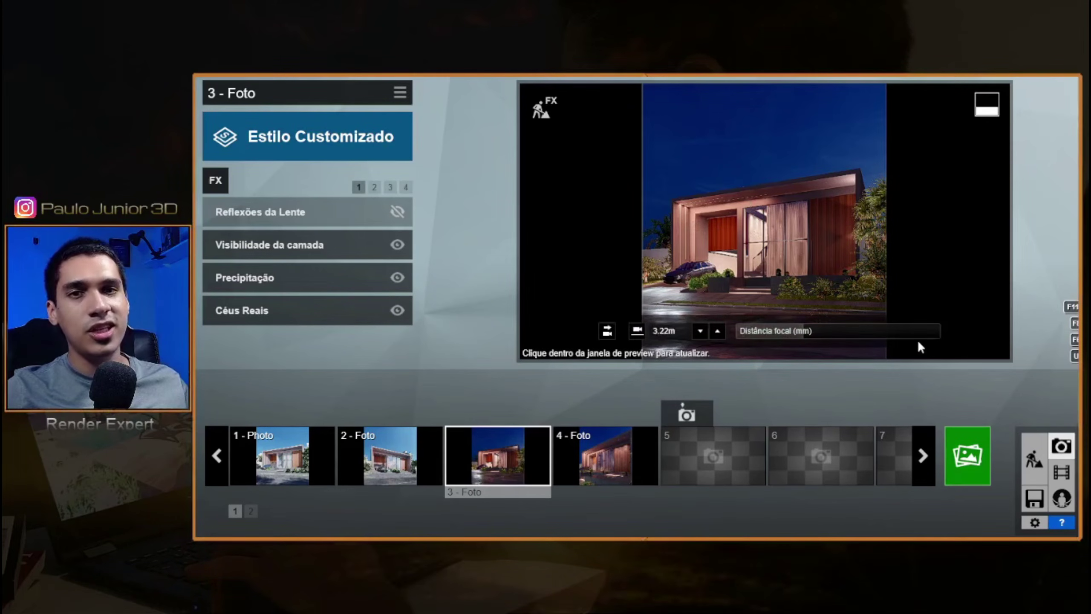
Open photo 3's Precipitação effect and set Fase de precipitação to about 0.3.
left_click(287, 278)
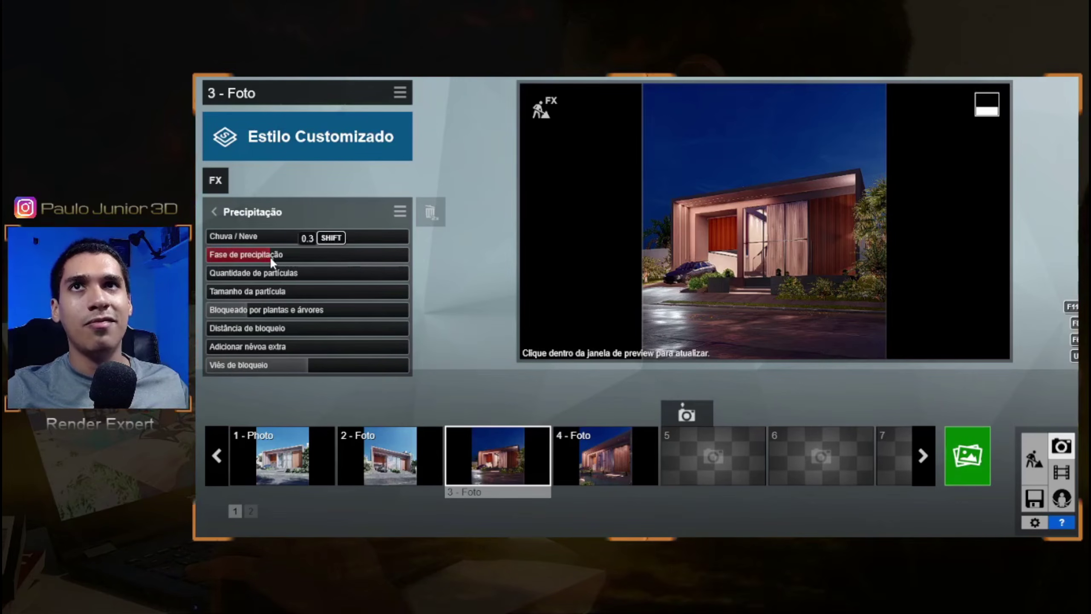
mouse_move(271, 253)
left_mouse_down()
mouse_move(303, 256)
mouse_move(264, 254)
left_mouse_up()
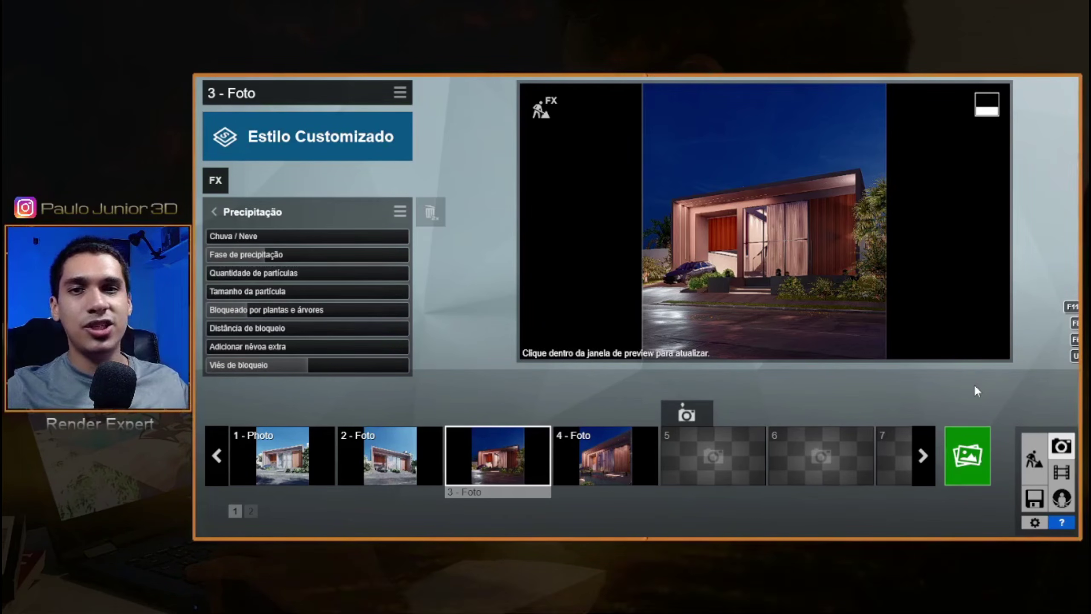
mouse_move(736, 298)
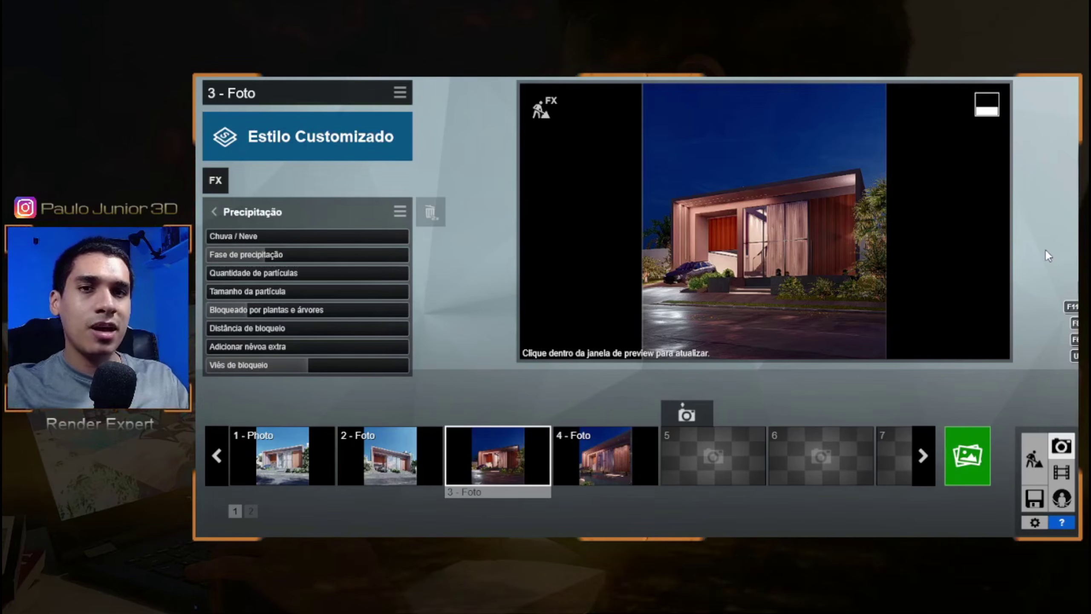
mouse_move(794, 217)
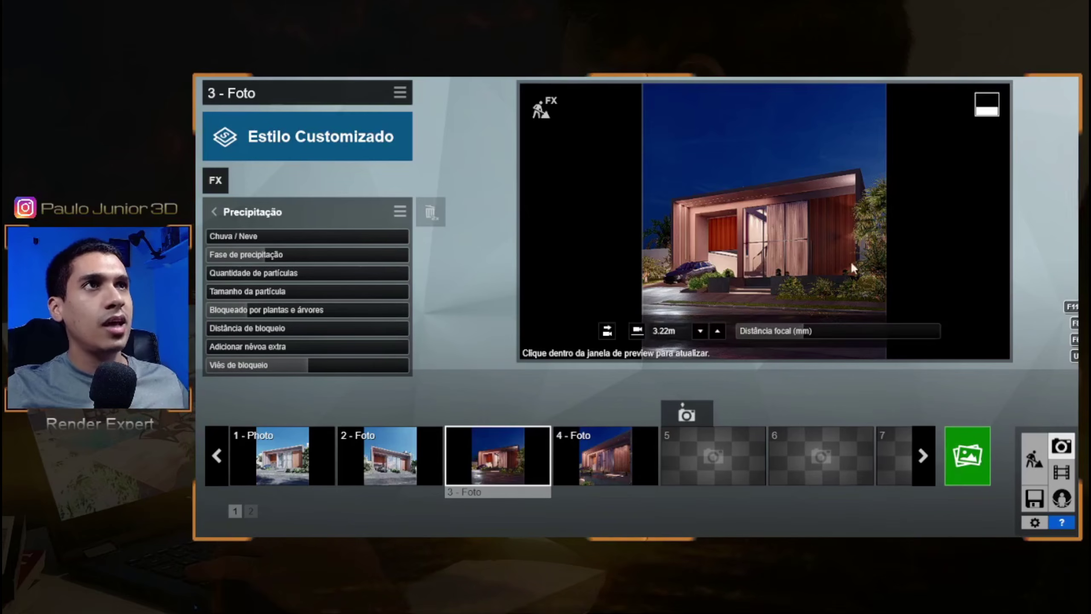